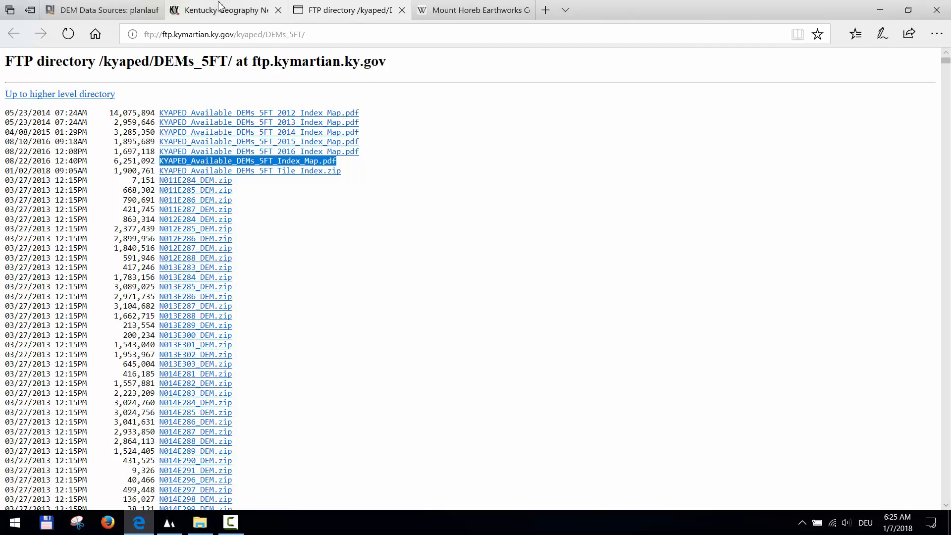
Find Kentucky LiDAR Point Cloud Data in the Kentucky Geography Network catalog and open its linked download directory
click(222, 11)
scroll(550, 303, down, 1)
scroll(550, 303, down, 2)
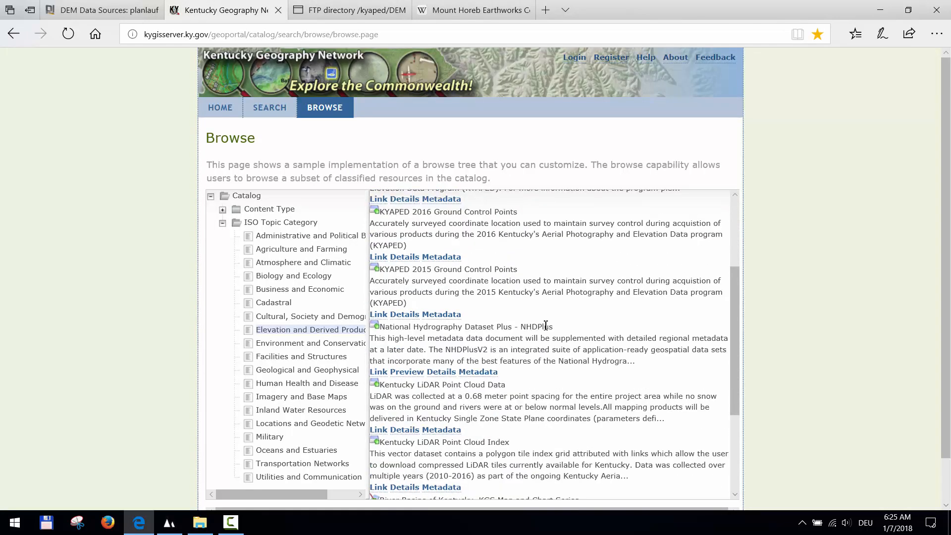
drag(396, 385, 510, 385)
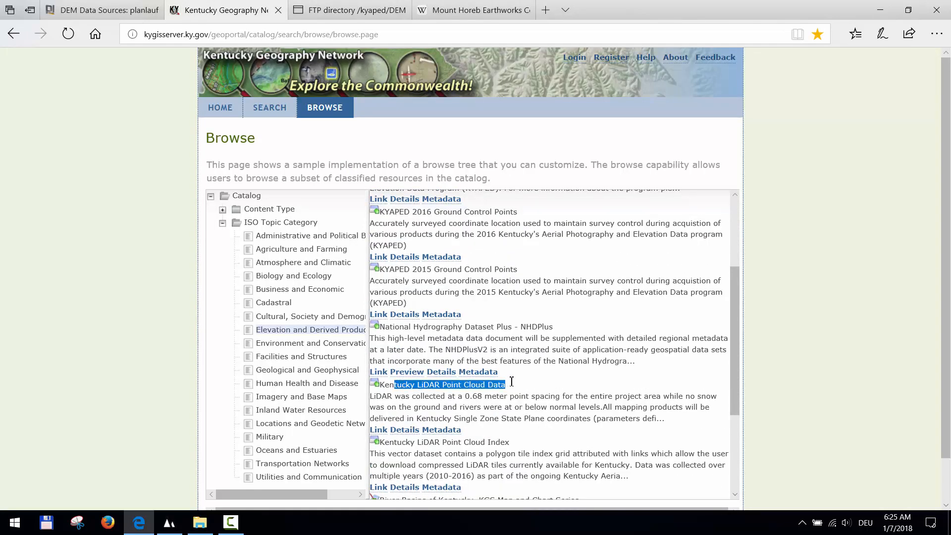
click(377, 430)
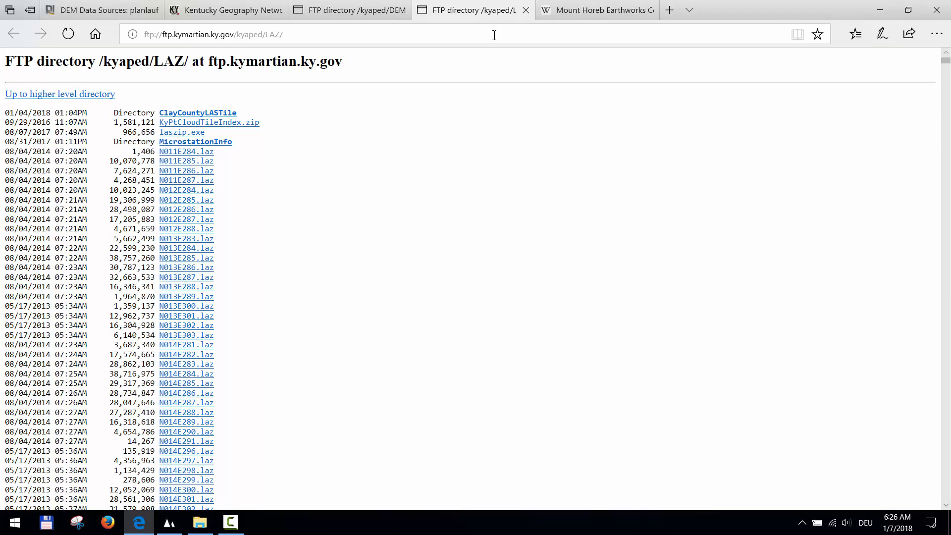
Close both FTP directory pages and the Kentucky Geography Network page
click(526, 10)
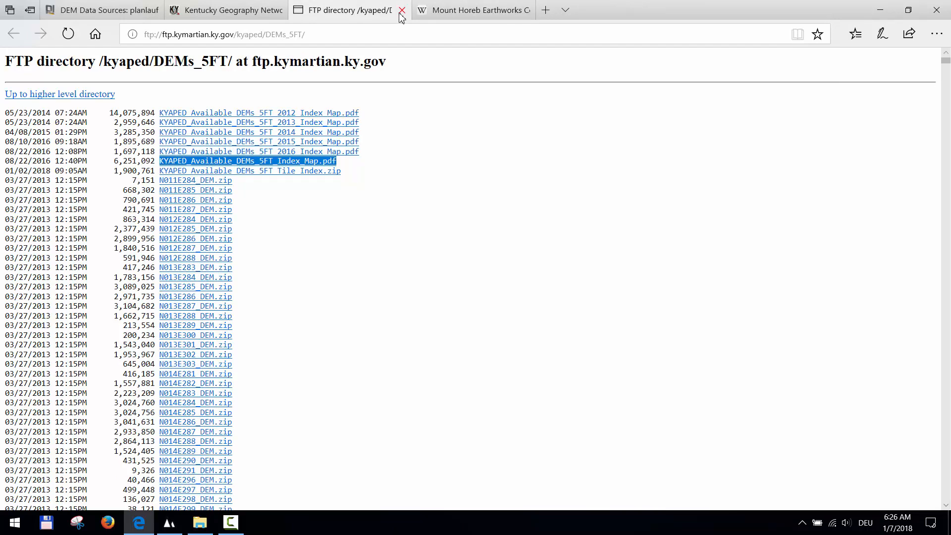
click(402, 10)
click(278, 10)
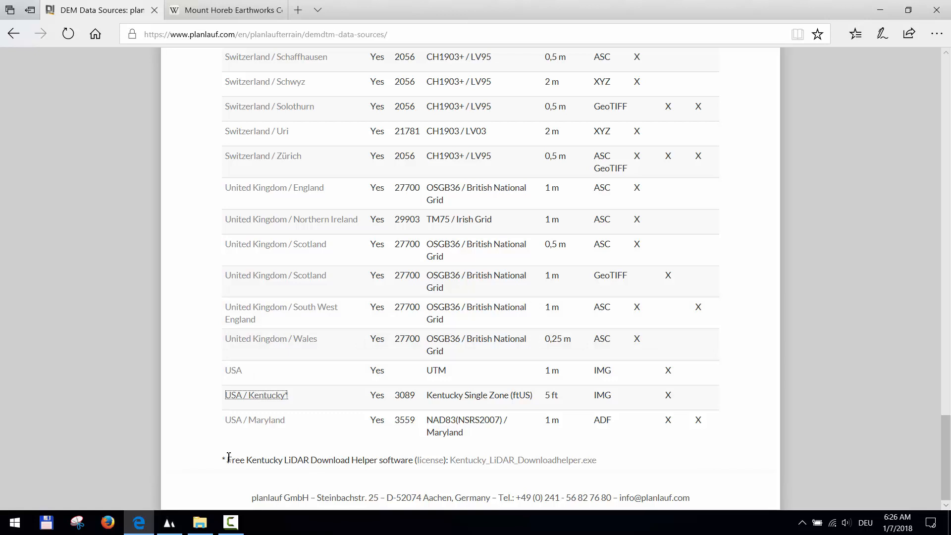
Download and run Kentucky_LiDAR_Downloadhelper.exe from the footnote of the DEM data sources page
drag(228, 455, 419, 462)
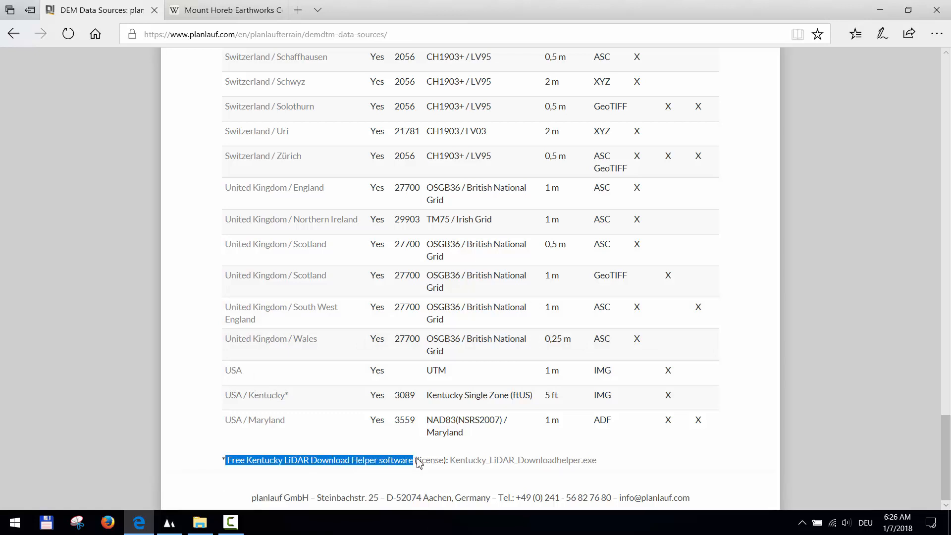
click(570, 465)
click(570, 464)
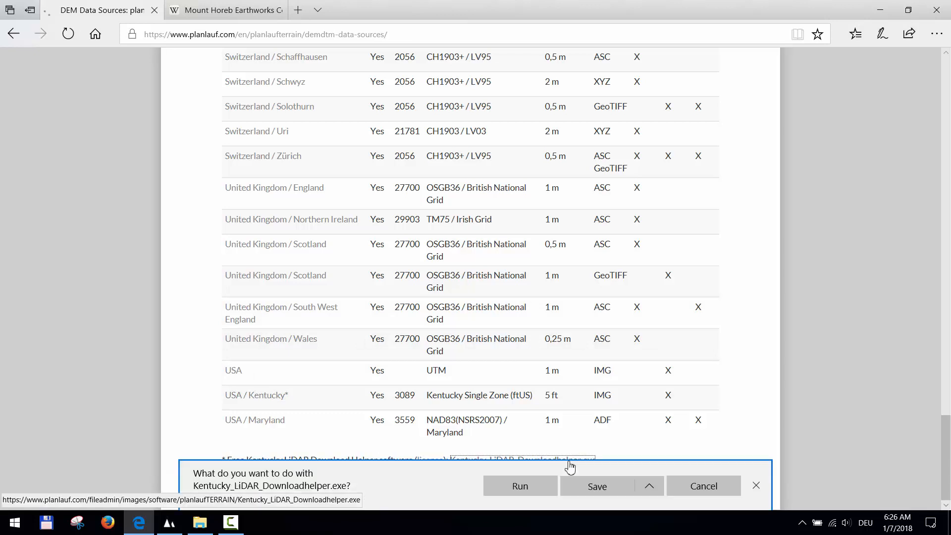
click(520, 486)
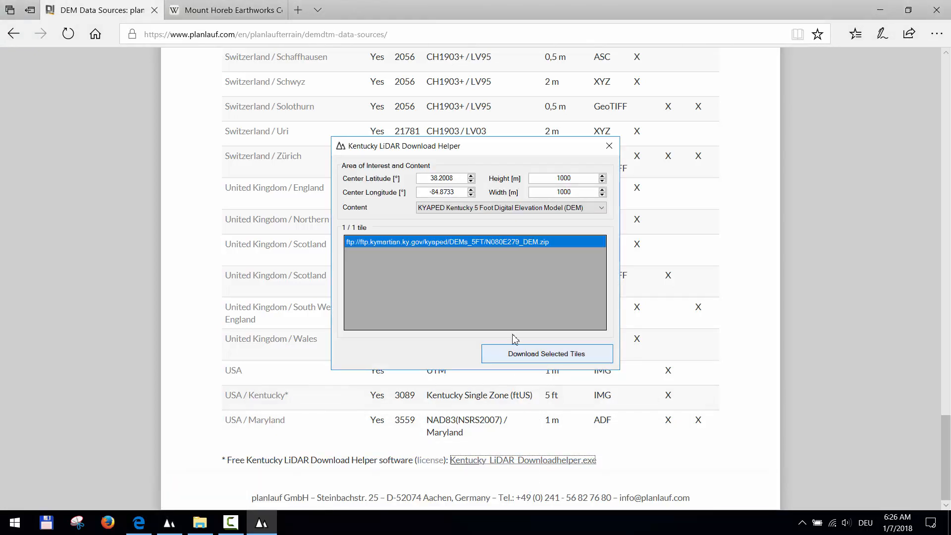
Look up the Mount Horeb Earthworks Complex's decimal coordinates from its Wikipedia article and set the download helper's center latitude to 38.1589
click(241, 10)
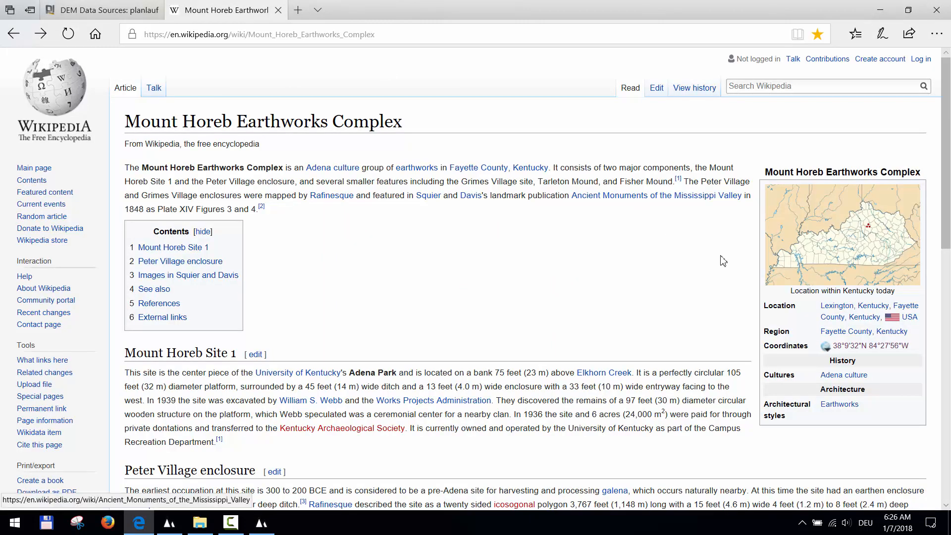
click(844, 346)
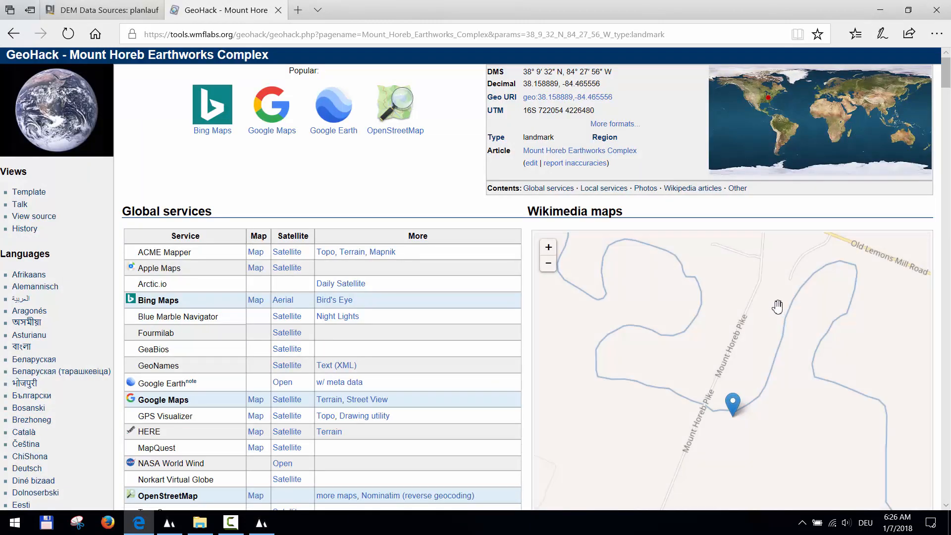
drag(530, 86, 559, 86)
click(261, 522)
double_click(456, 179)
text(38.1589)
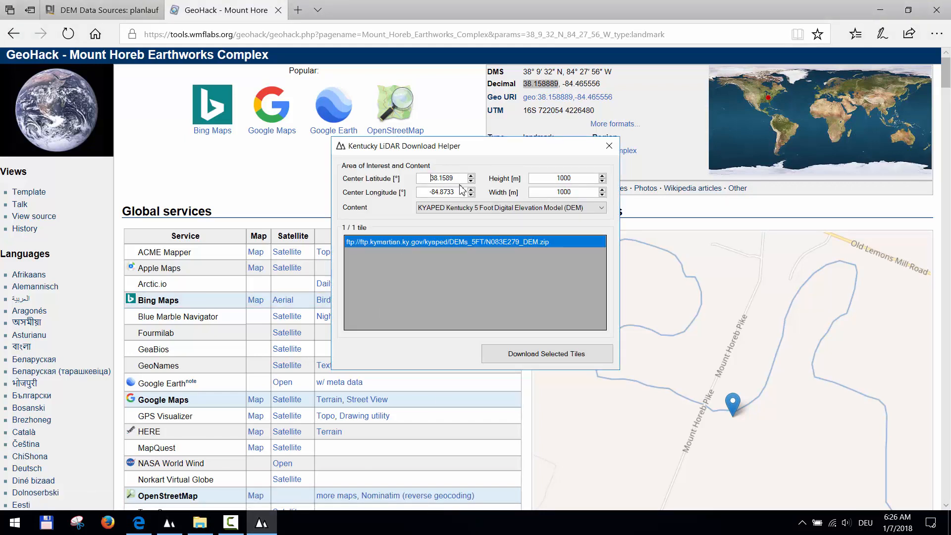
Copy the site's decimal longitude from GeoHack and set the download helper's center longitude to -84.4656
drag(562, 83, 600, 84)
key(ctrl+c)
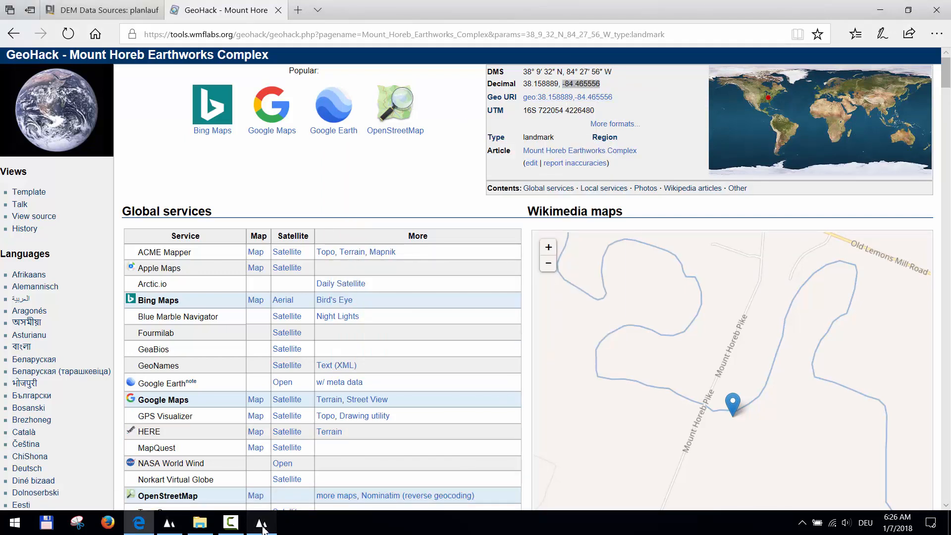
click(262, 522)
click(461, 194)
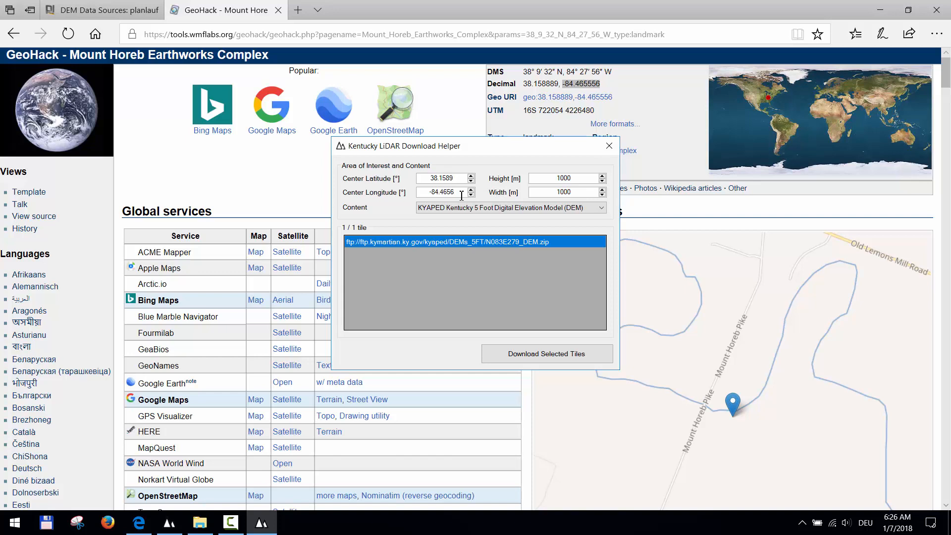
click(470, 211)
click(475, 216)
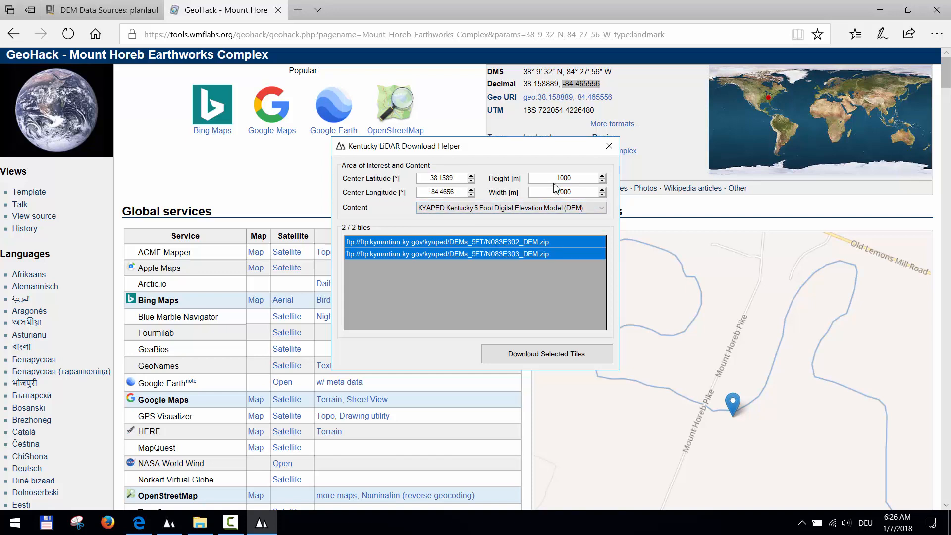
Try an area of interest height of 2500 m, and return it to 1000 m
click(602, 176)
click(602, 176)
click(602, 176)
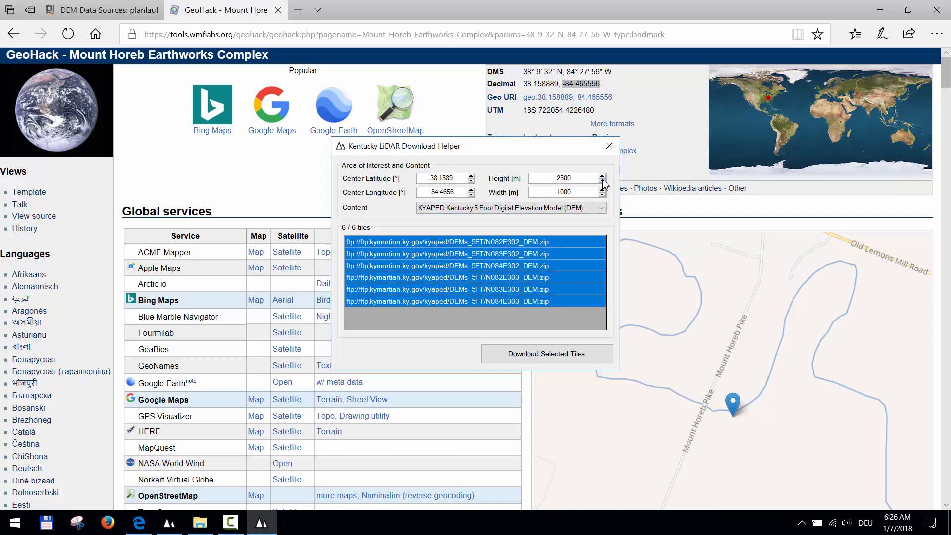
click(602, 181)
click(602, 181)
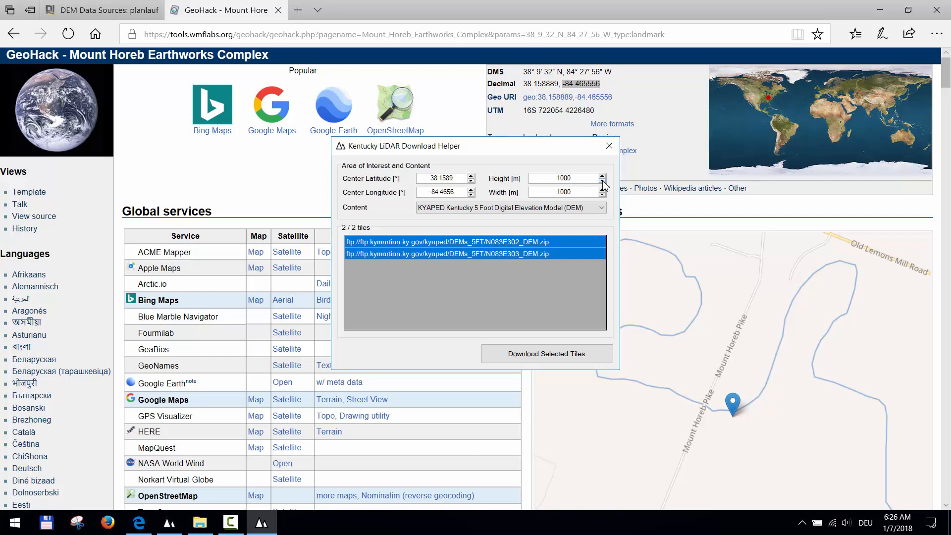
Download the selected N083E302 and N083E303 DEM tiles into the Terrain Models folder under Documents
click(534, 355)
scroll(450, 297, down, 2)
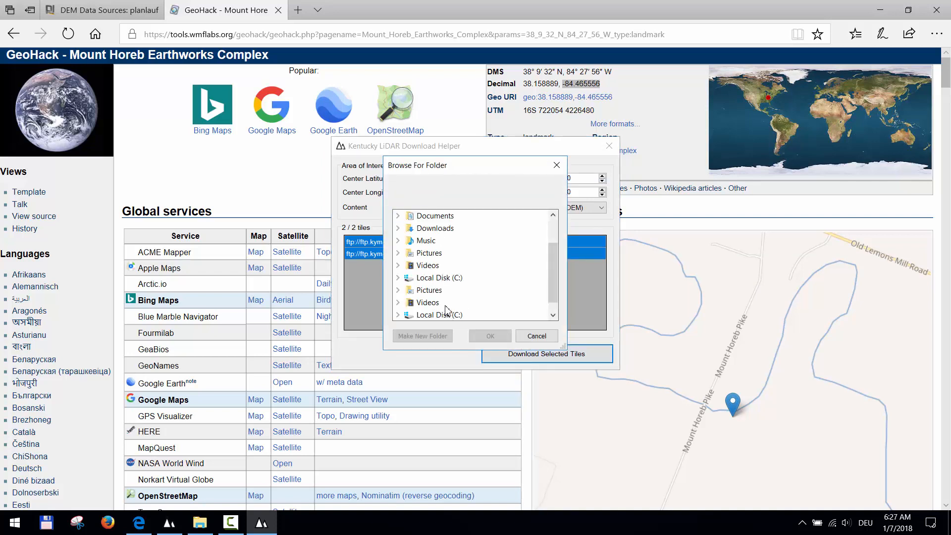
scroll(436, 272, up, 3)
double_click(429, 254)
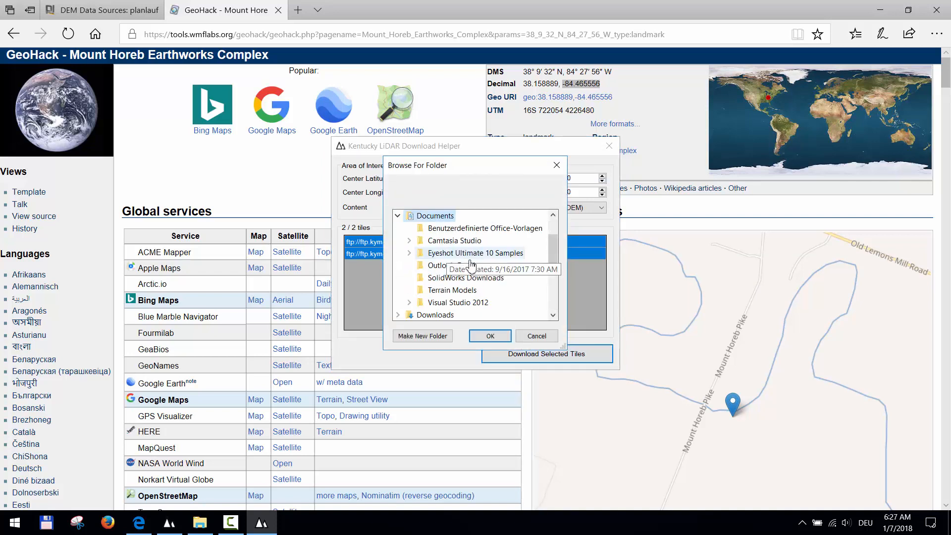
click(452, 290)
click(491, 336)
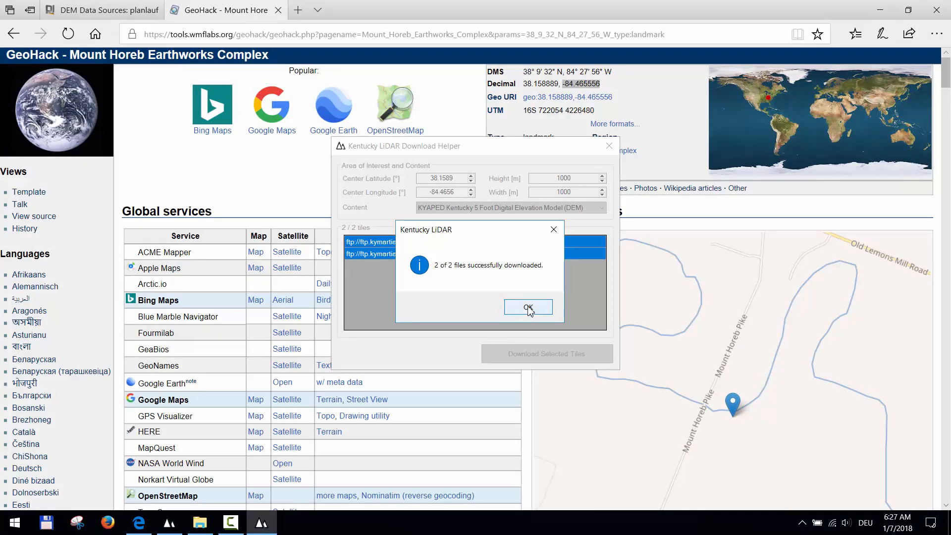
click(528, 307)
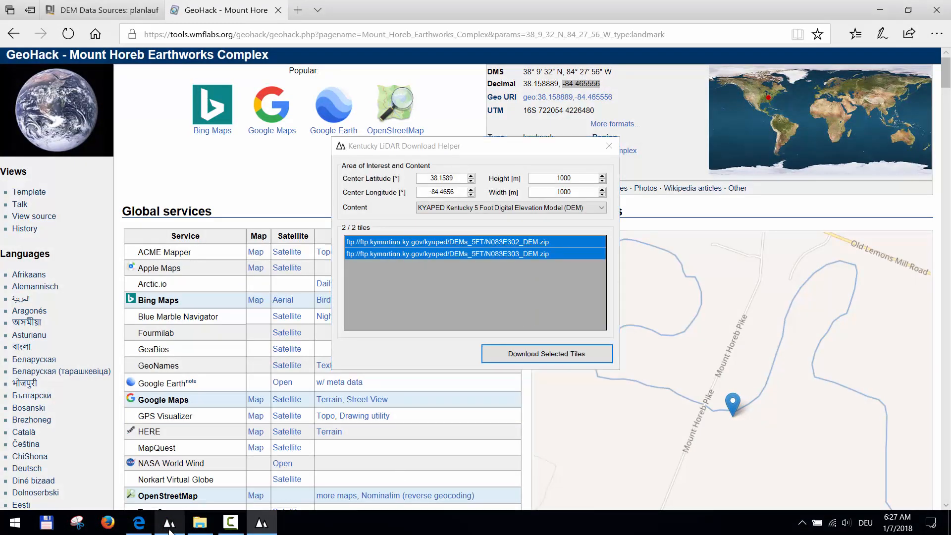
Switch to planlauf/TERRAIN and open the zip packages N083E302_DEM and N083E303_DEM together
click(169, 524)
click(919, 396)
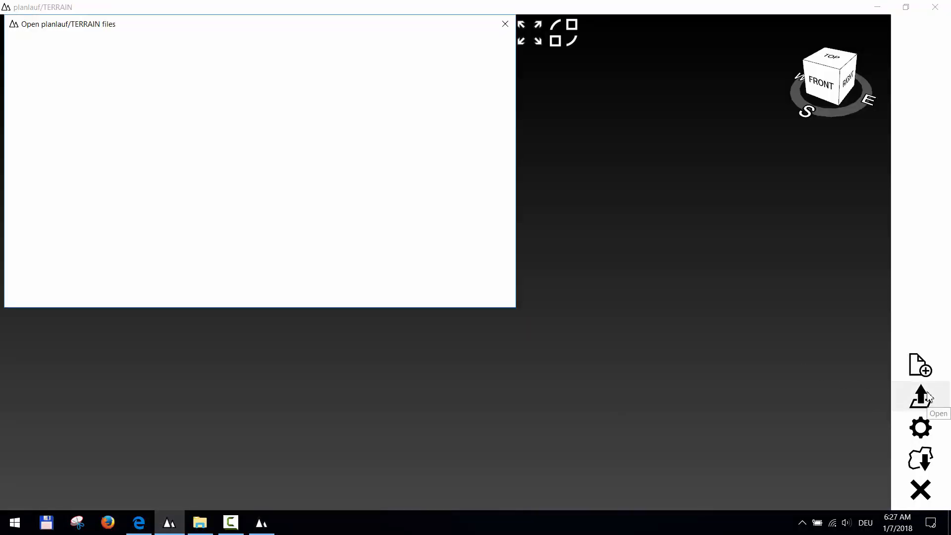
click(445, 272)
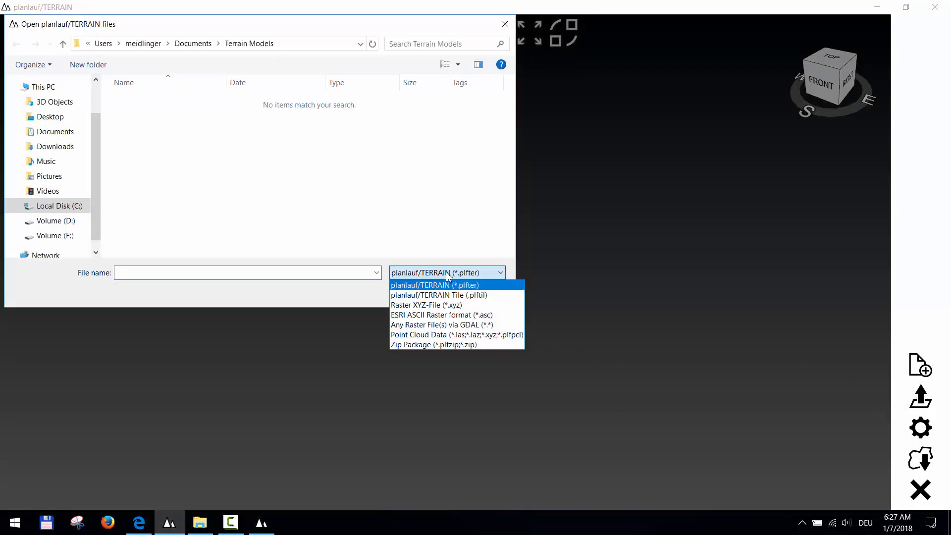
click(440, 345)
click(267, 216)
key(ctrl+a)
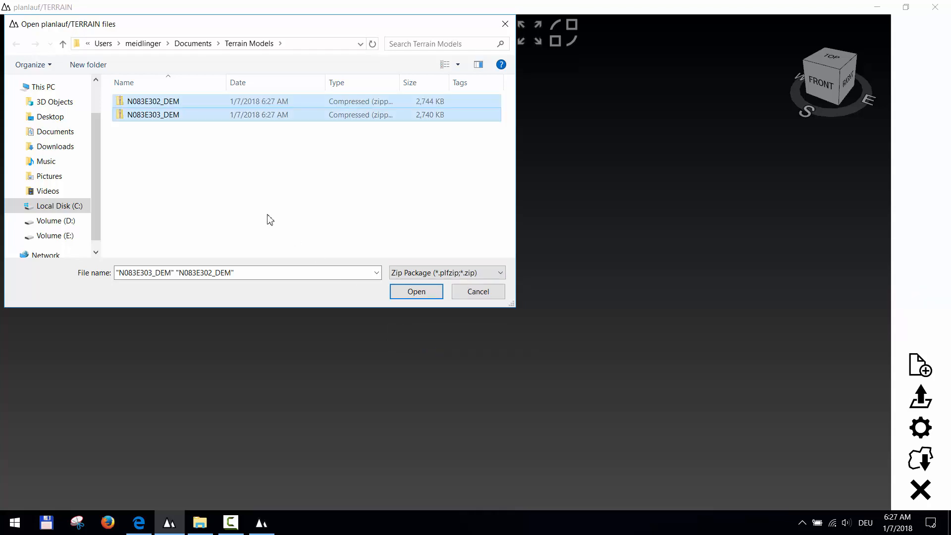
click(403, 295)
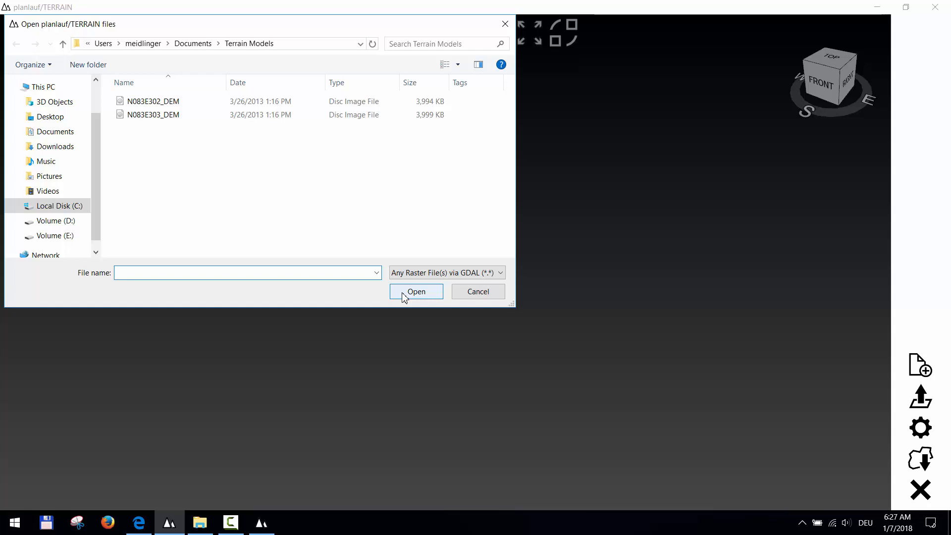
Merge both extracted DEM raster files into the GeoTIFF N083E302_DEM_Merged and import it via GDAL with the default settings
click(325, 224)
key(ctrl+a)
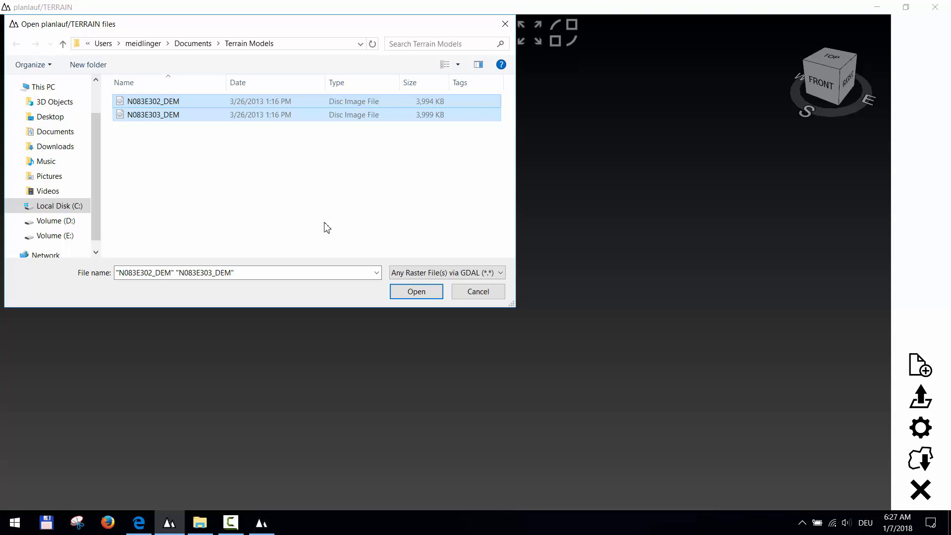
click(414, 291)
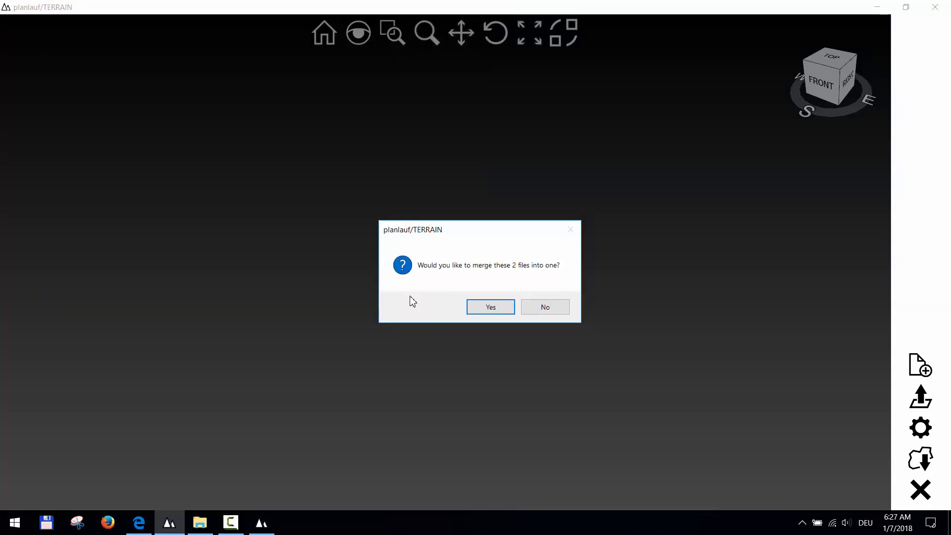
click(491, 308)
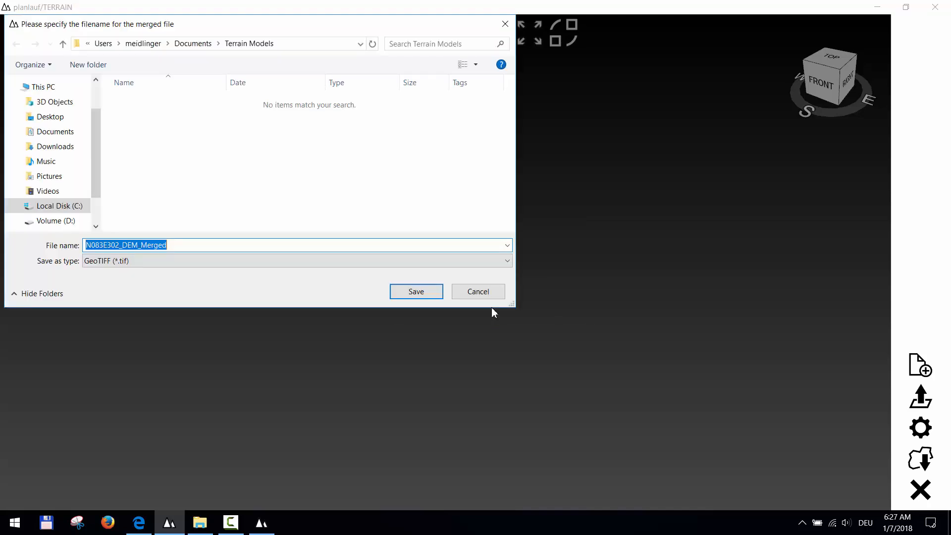
click(416, 292)
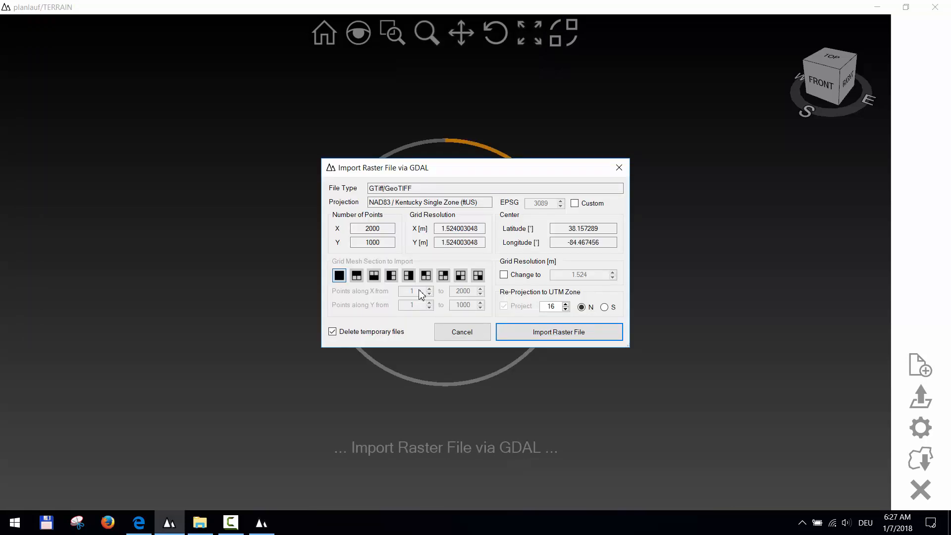
click(531, 335)
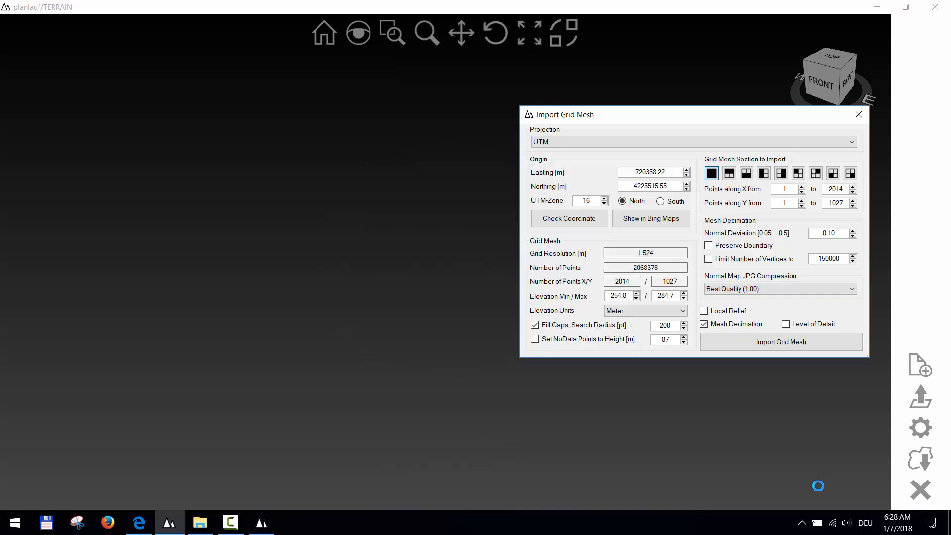
Show the grid mesh in Bing Maps and crop the import section to X points 92–1933 and Y points 63–959
click(644, 225)
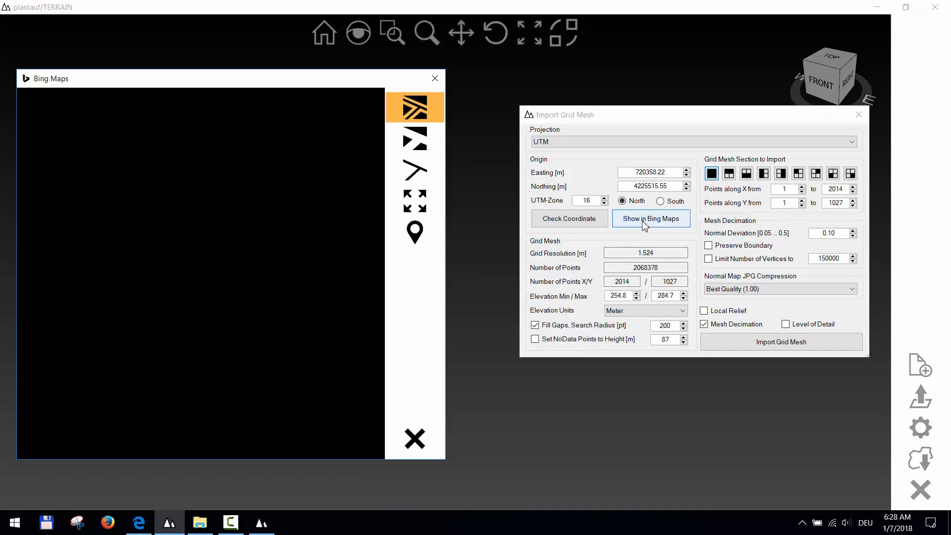
drag(74, 334, 85, 326)
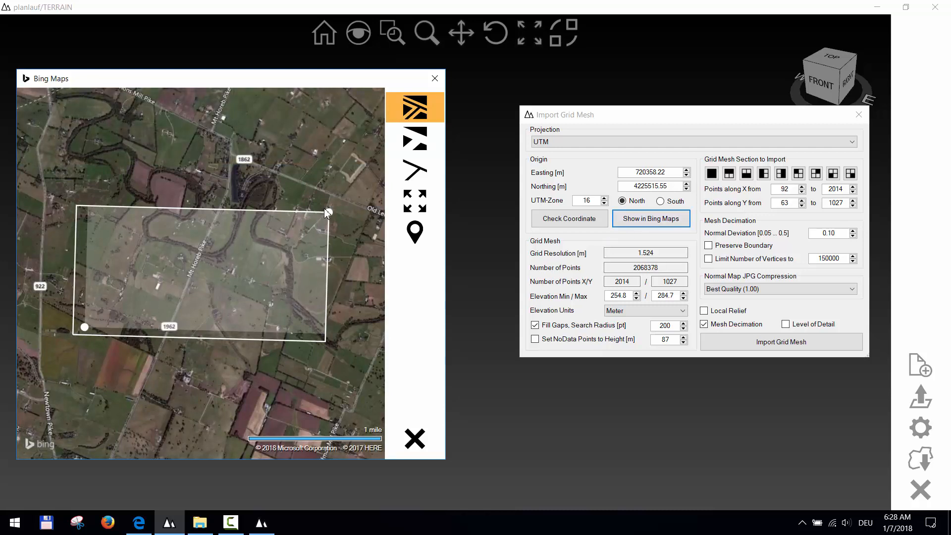
drag(328, 212, 319, 221)
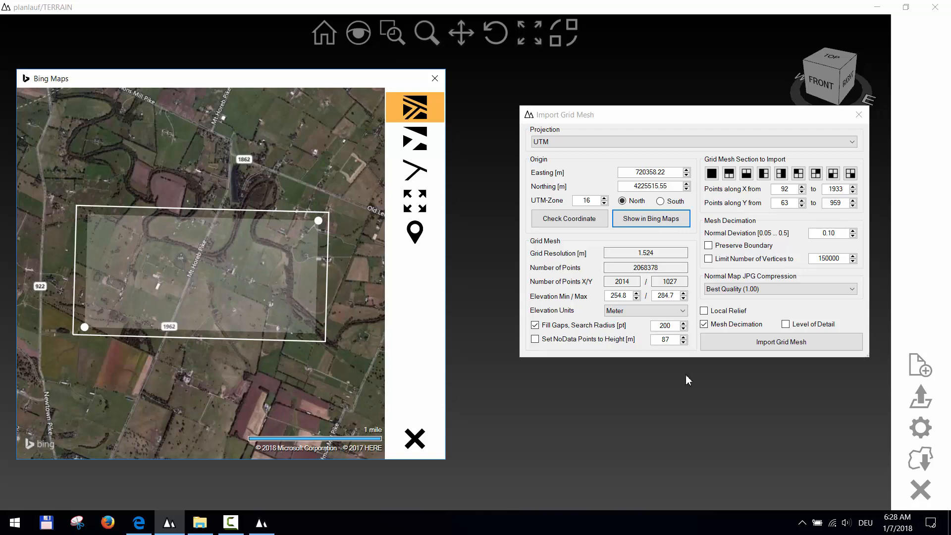
Enable Local Relief and move its preview area on the map to easting index 554 and northing index 229
click(713, 310)
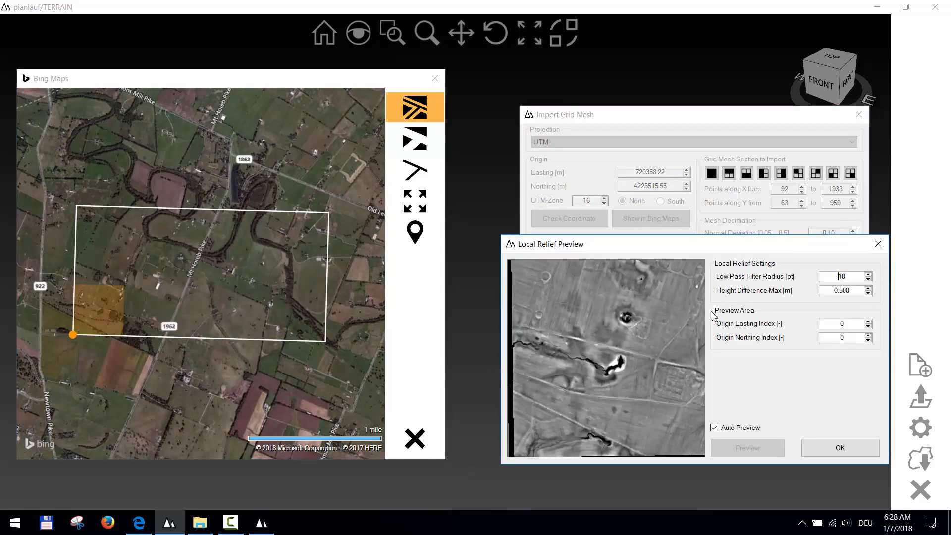
click(162, 326)
drag(73, 335, 144, 312)
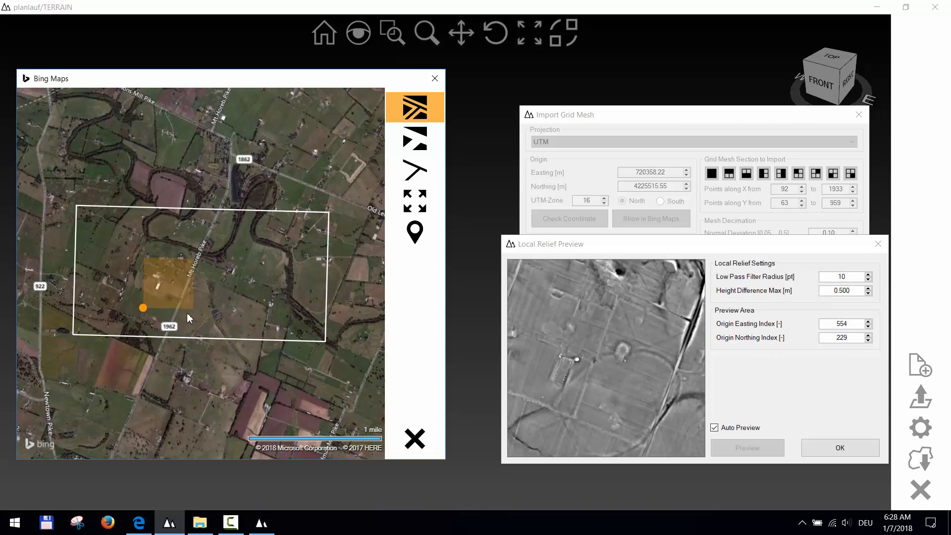
Try a maximum height difference of 1 m in the local relief preview
drag(860, 290, 804, 290)
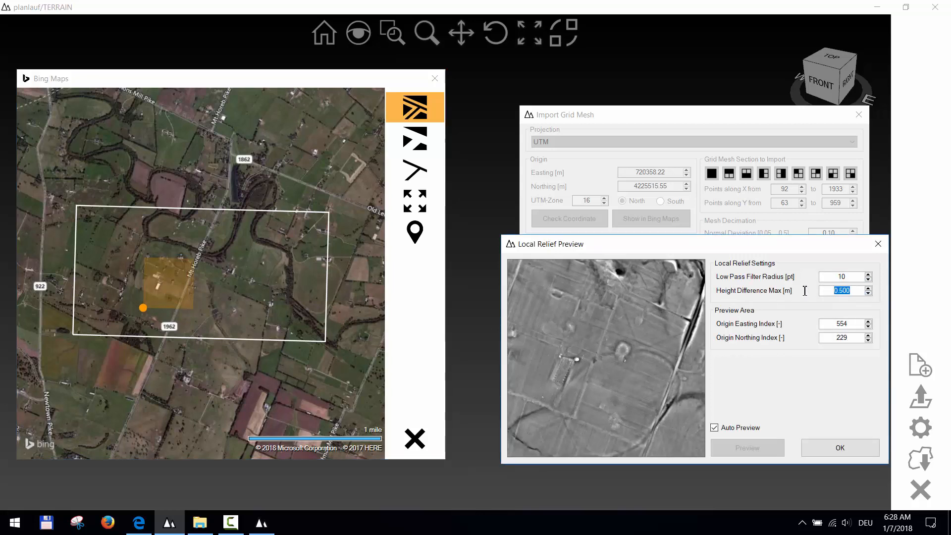
text(1)
key(Return)
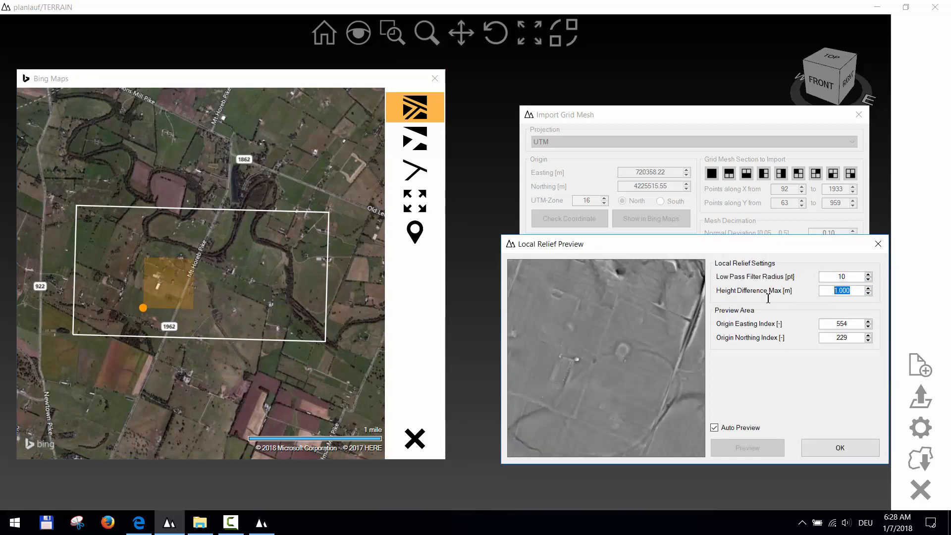
Set the local relief's maximum height difference to 0.200 m and its low pass filter radius to 5 points, and accept the settings
text(0.1)
key(Return)
key(Up)
click(868, 279)
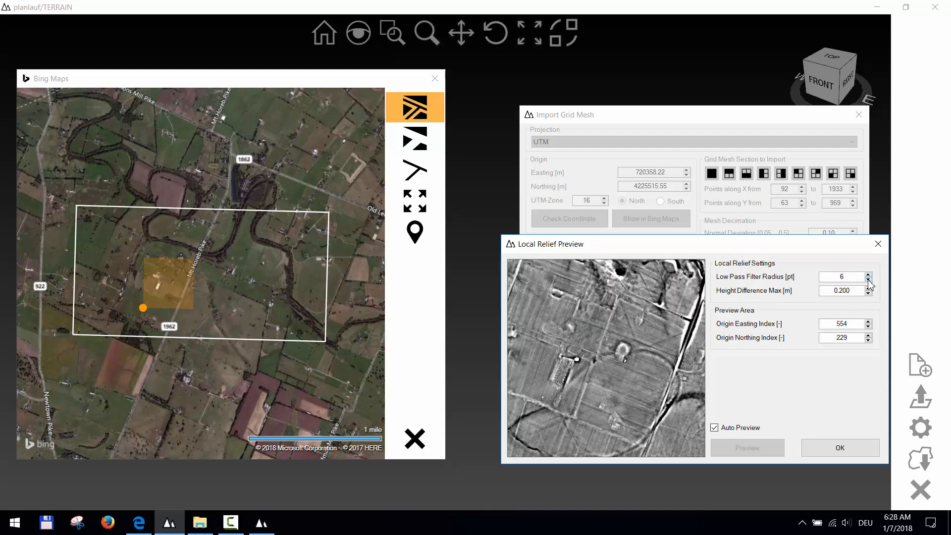
click(867, 274)
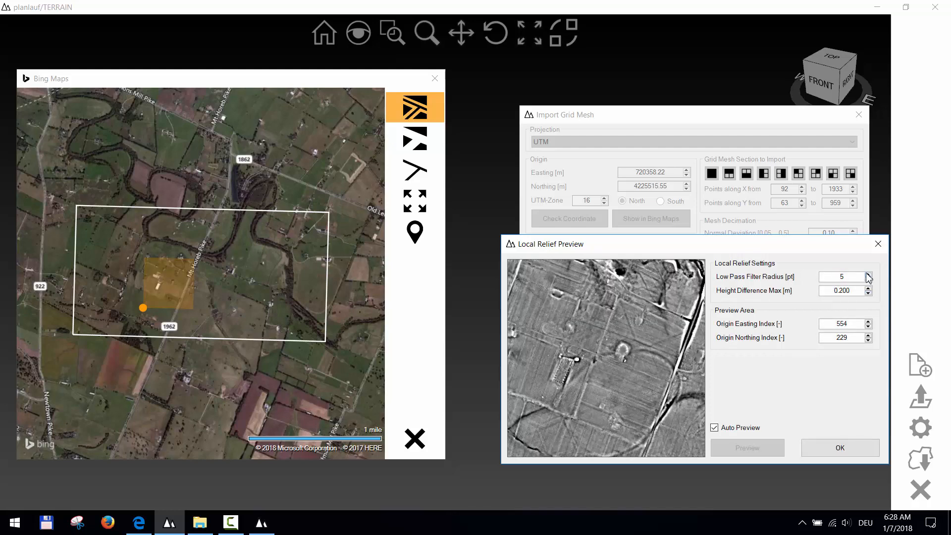
click(852, 447)
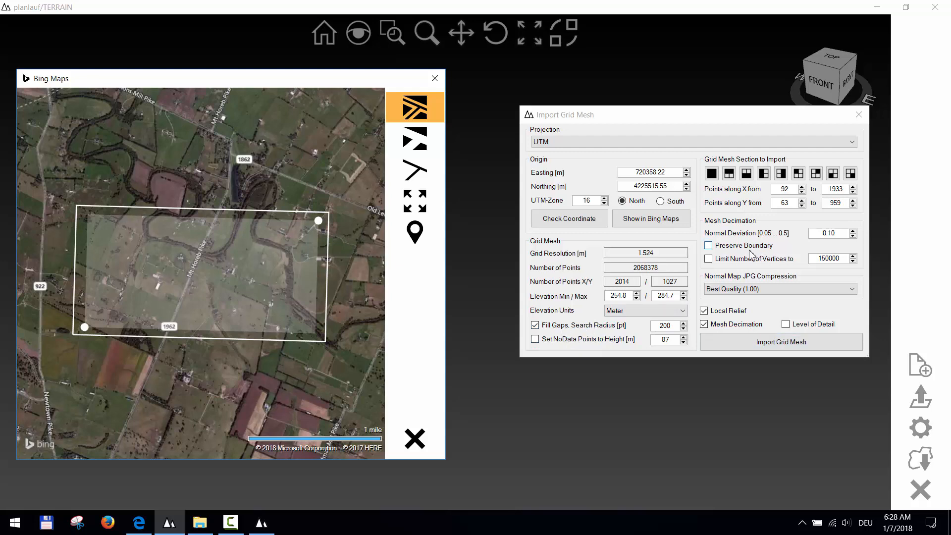
Set the mesh decimation's normal deviation to 0.05 and import the grid mesh
click(842, 232)
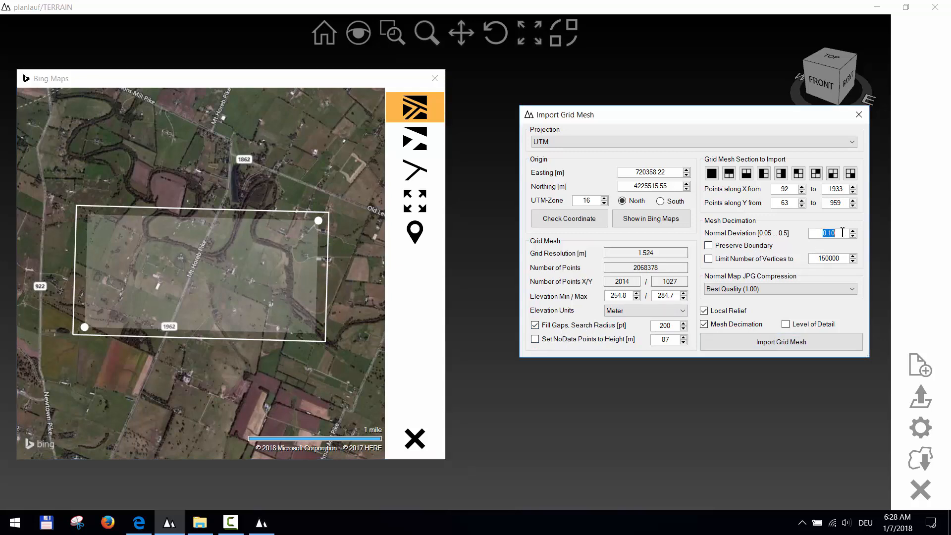
text(0.05)
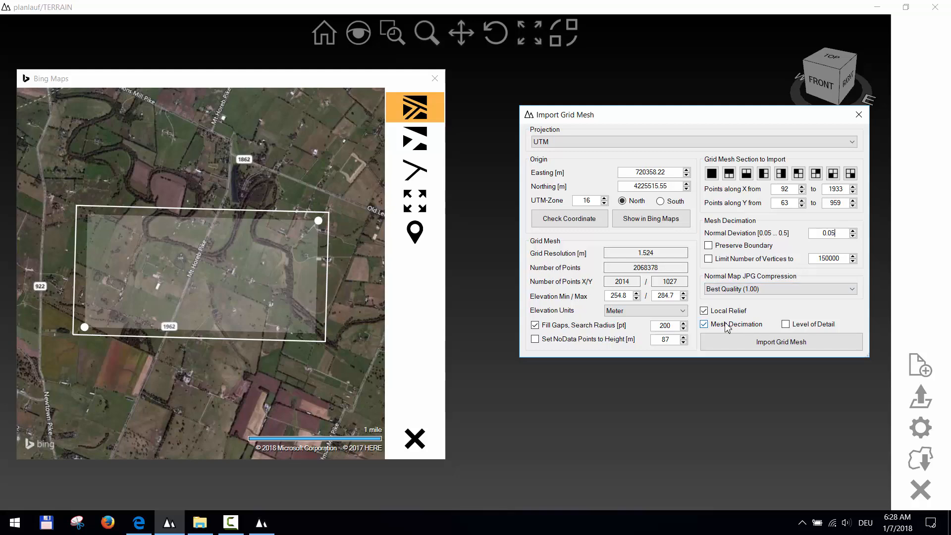
click(777, 343)
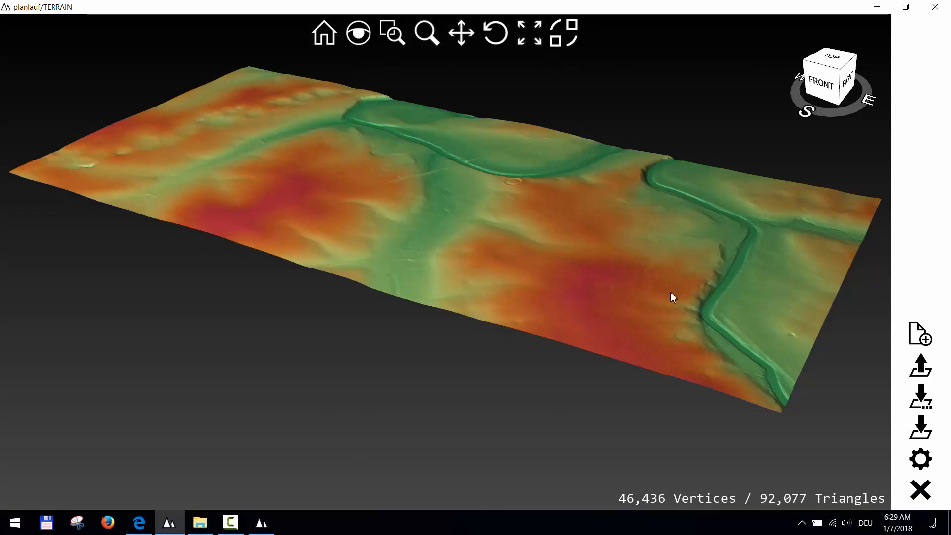
Save the imported mesh as the tile file MountHoreb_5ft in the Terrain Models folder
click(920, 429)
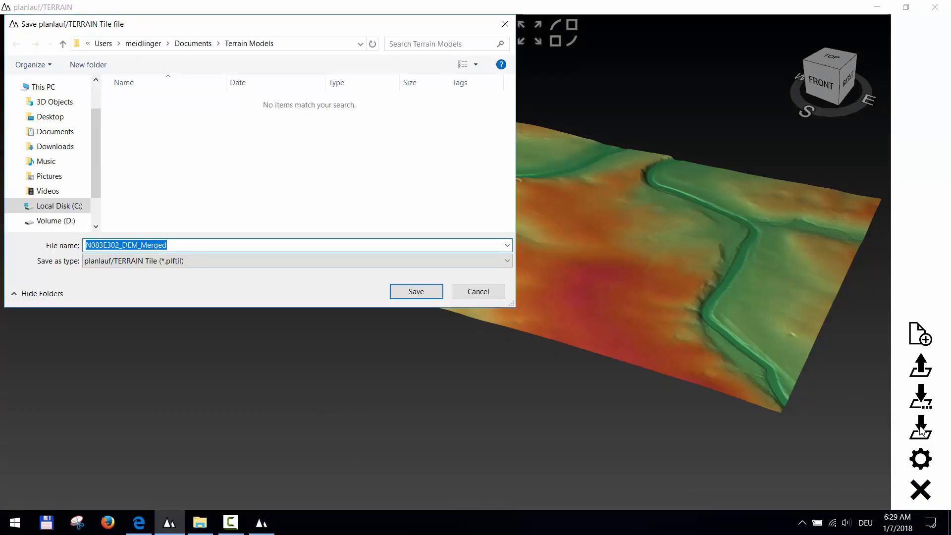
text(MountHoreb_)
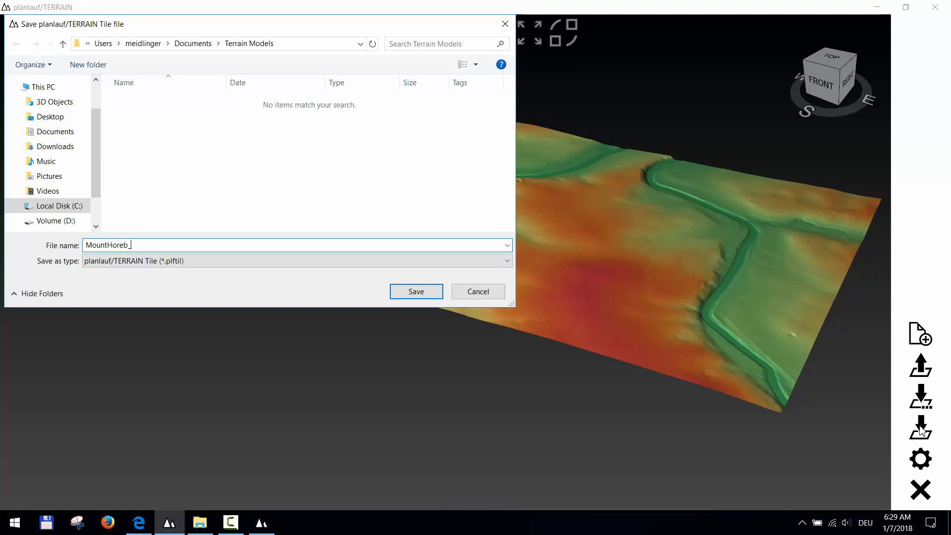
text(5ft)
key(Return)
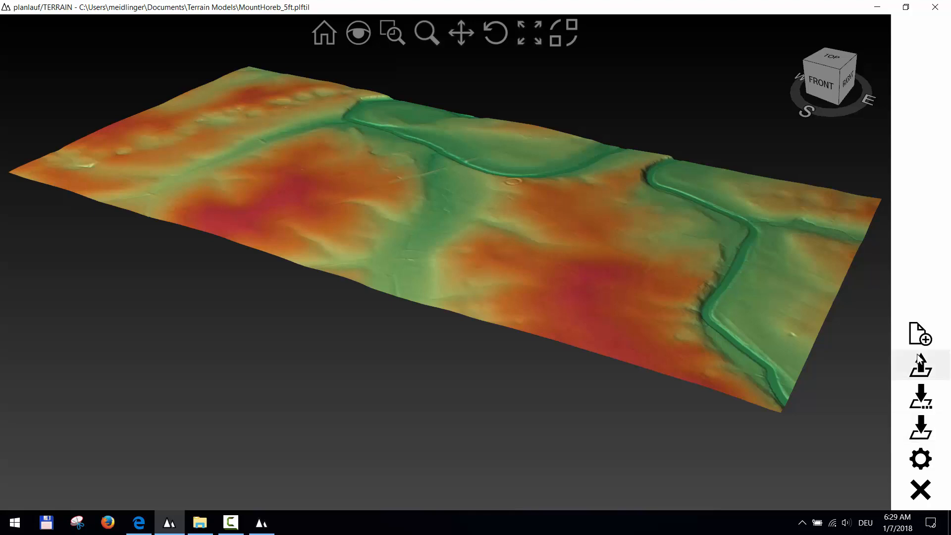
Create a new terrain from the MountHoreb_5ft tile with a contrast of 3.00 and save it as terrain file MountHoreb_5ft
click(918, 338)
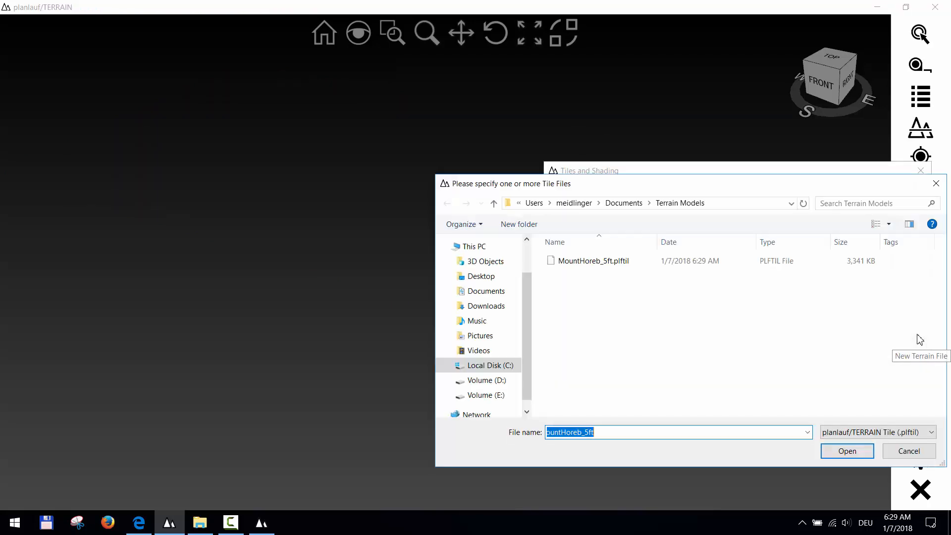
click(842, 452)
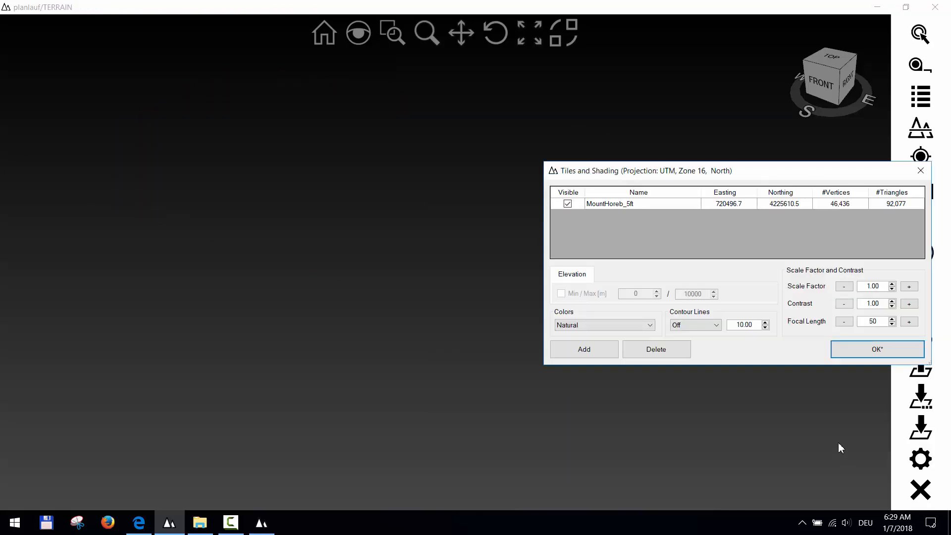
click(846, 305)
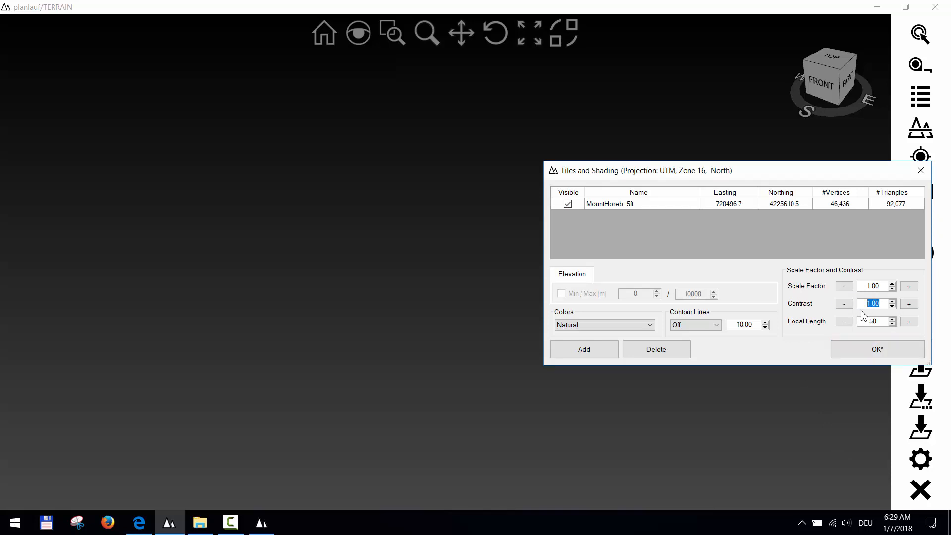
text(3)
click(879, 349)
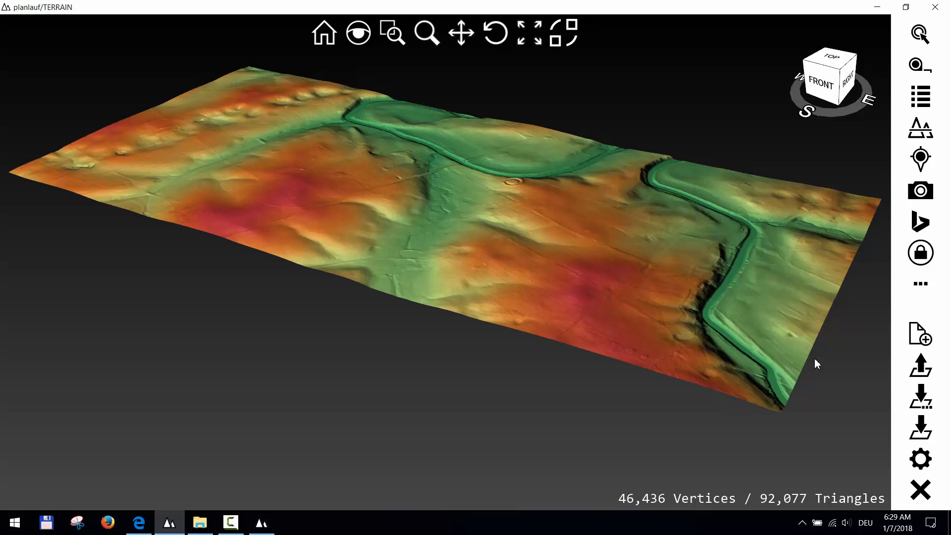
click(920, 428)
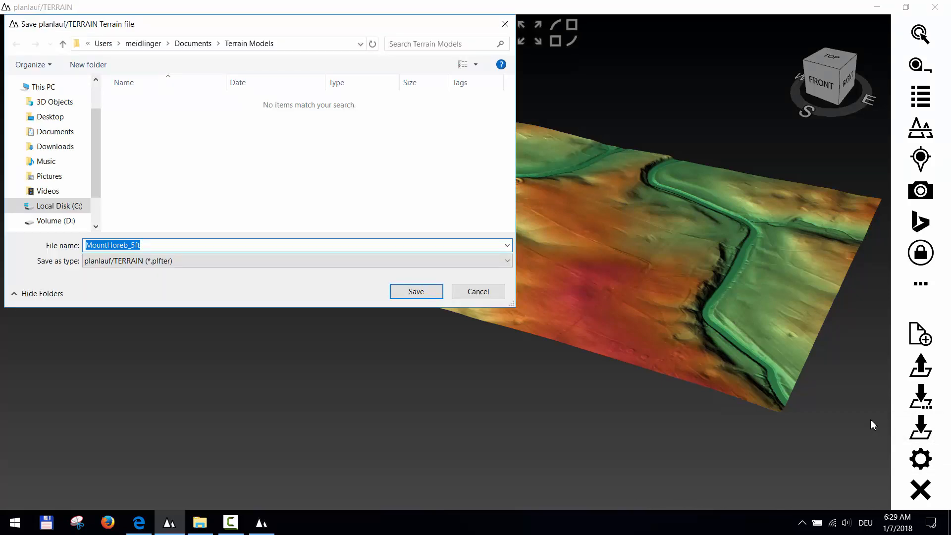
key(Return)
Shade the terrain with its gray Local Relief instead of the elevation colors
middle_drag(410, 206, 510, 352)
scroll(328, 228, up, 5)
middle_drag(495, 299, 493, 167)
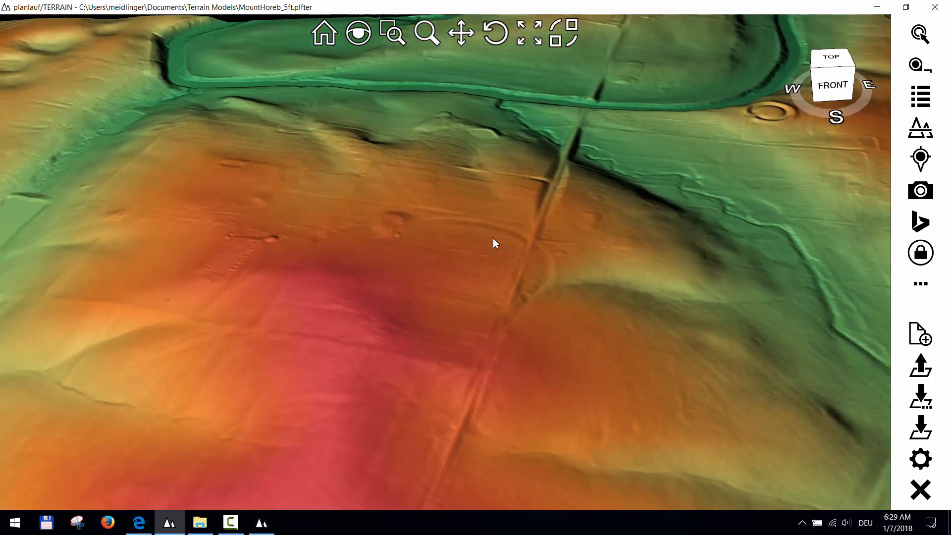
click(919, 286)
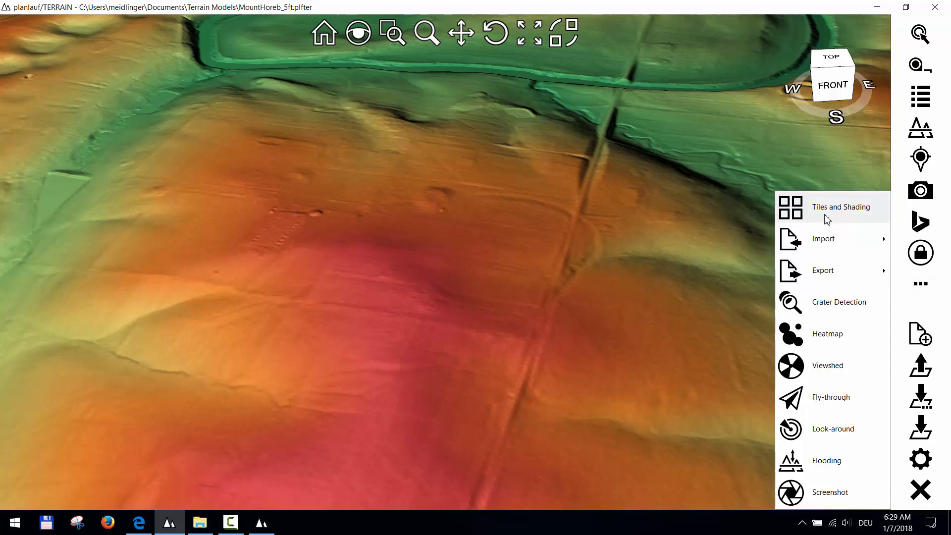
click(826, 217)
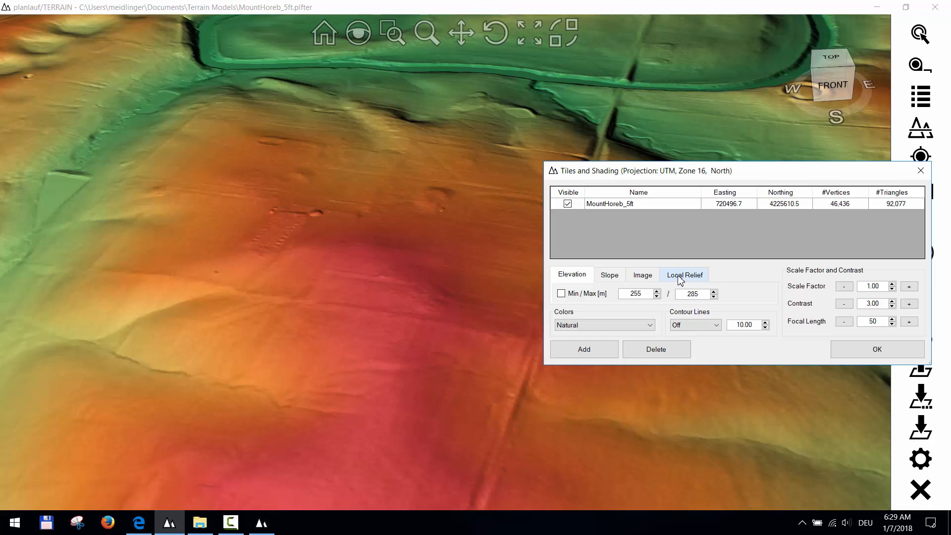
click(682, 275)
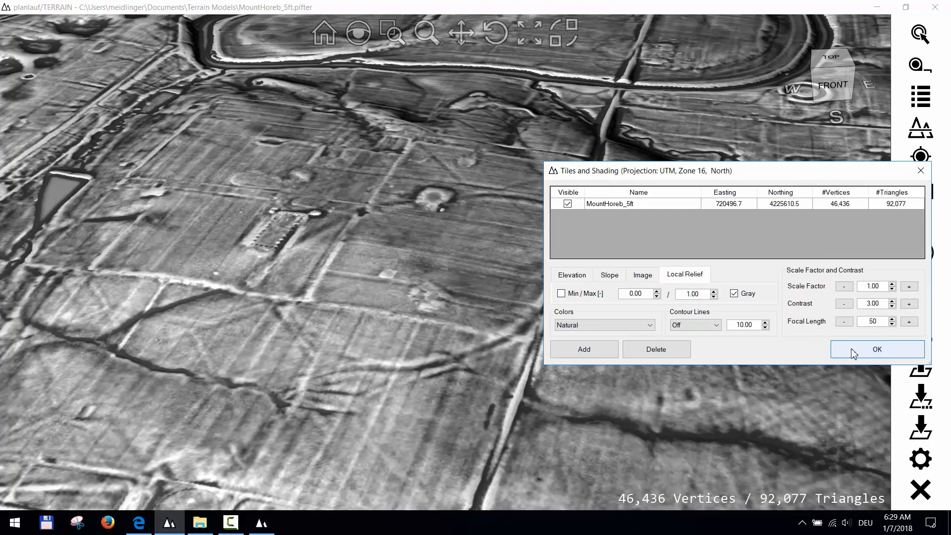
click(849, 350)
Place an unnamed Pin Class 1 pin in the field just south of the small ring-shaped earthwork
drag(583, 238, 573, 333)
middle_drag(572, 333, 565, 280)
scroll(549, 258, up, 2)
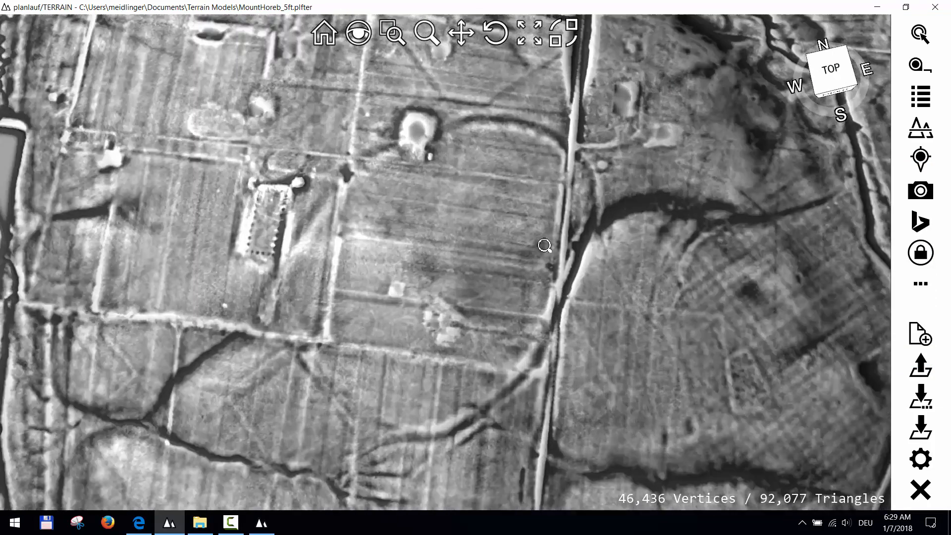
drag(542, 246, 542, 213)
middle_drag(541, 212, 559, 191)
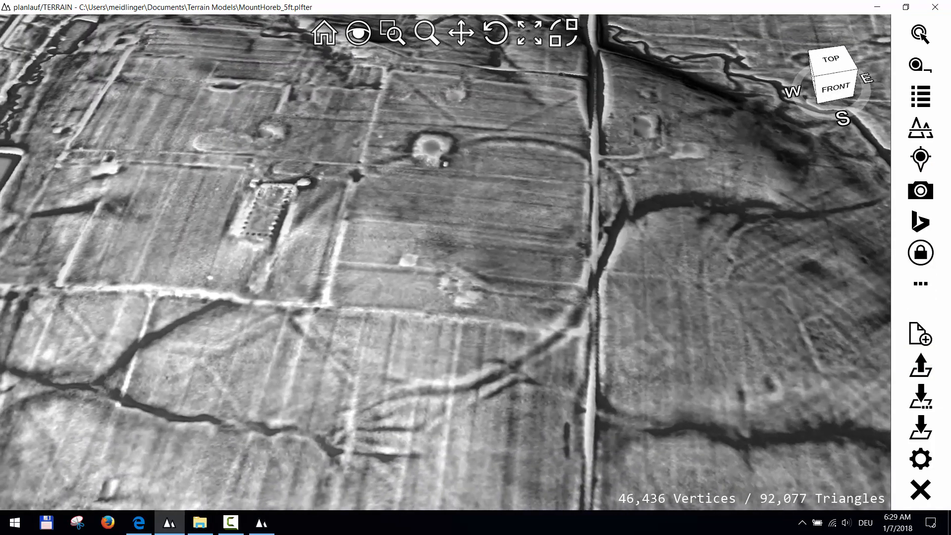
click(920, 35)
click(814, 31)
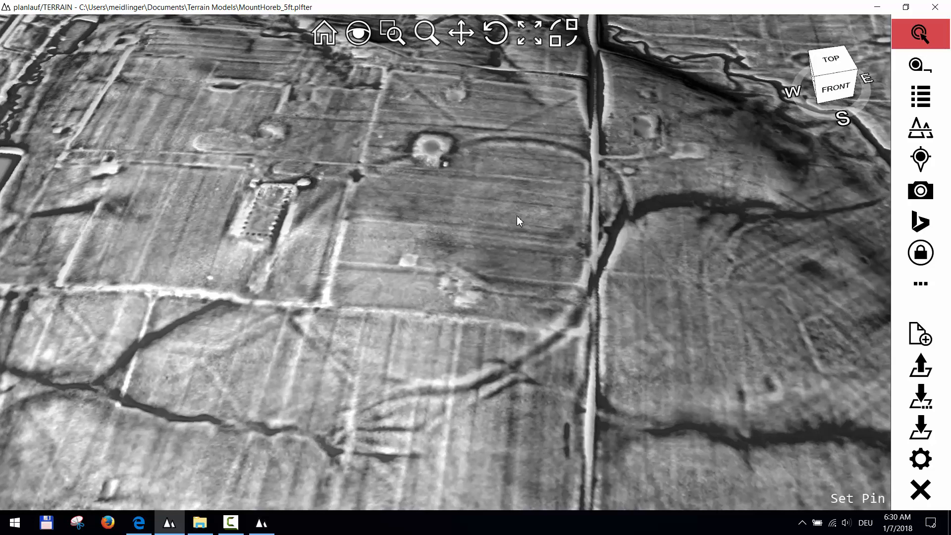
click(459, 243)
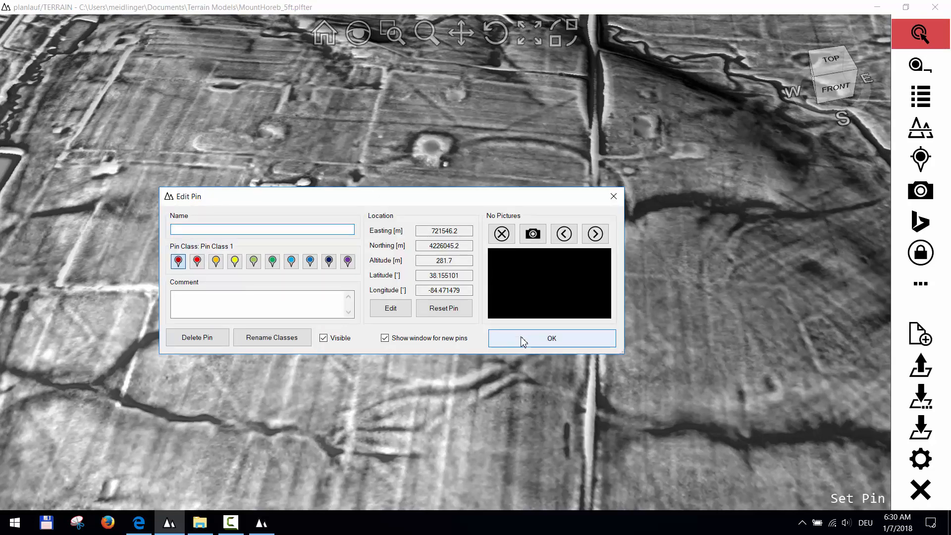
click(523, 340)
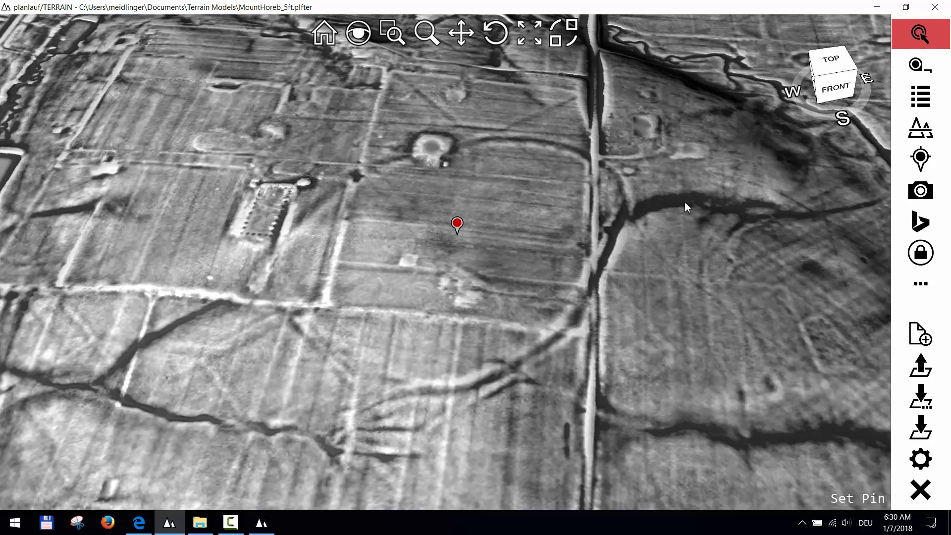
Run a clockwise Look-around about the pin with the vertical center point at 60% and 0.3° per step
click(917, 285)
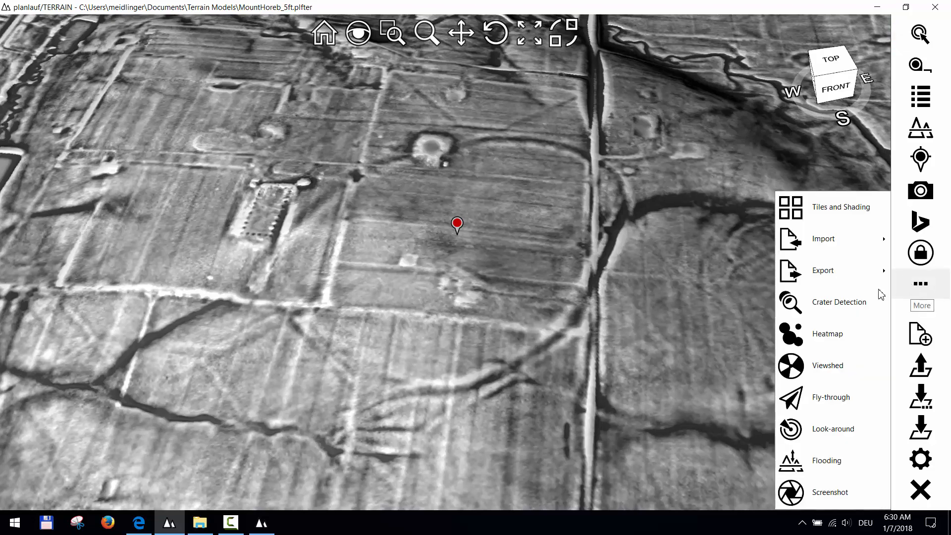
click(823, 436)
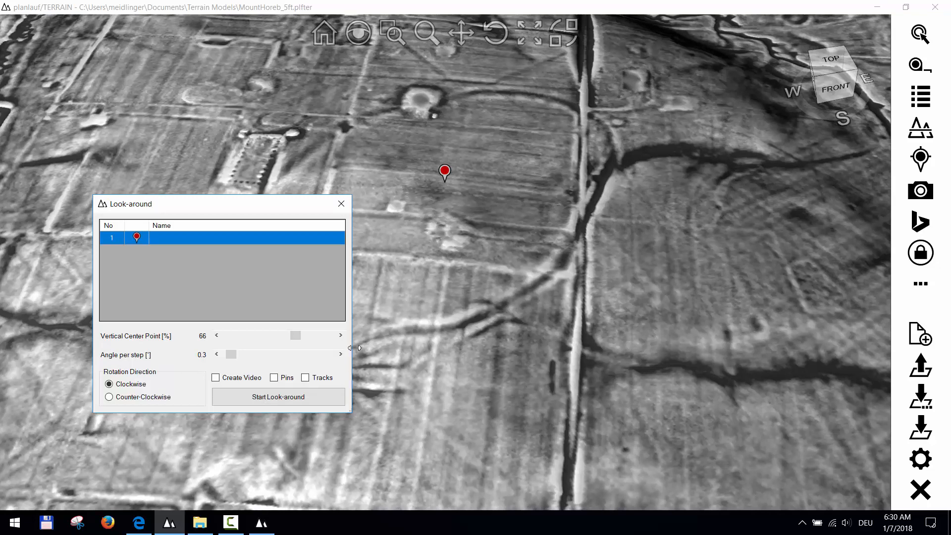
mouse_move(299, 341)
mouse_down()
mouse_move(274, 341)
mouse_move(292, 341)
mouse_up()
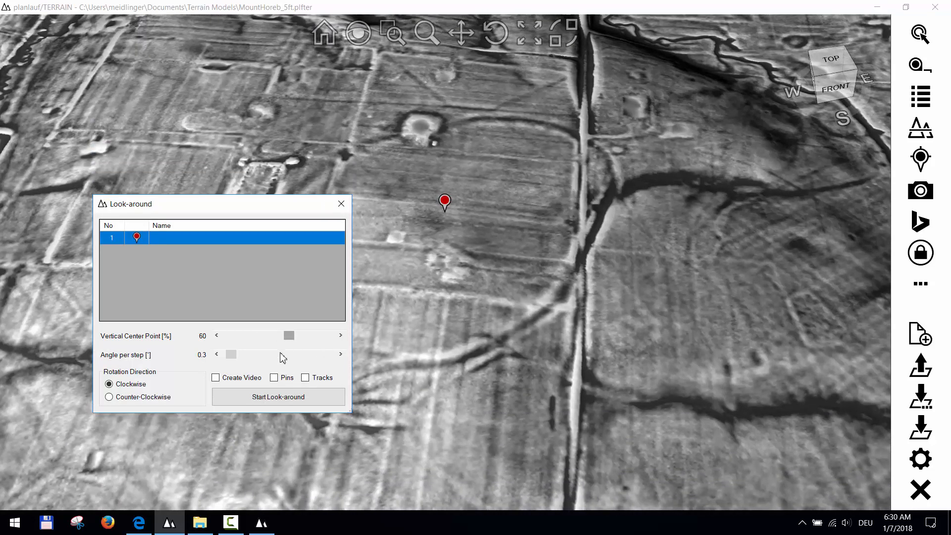
click(292, 399)
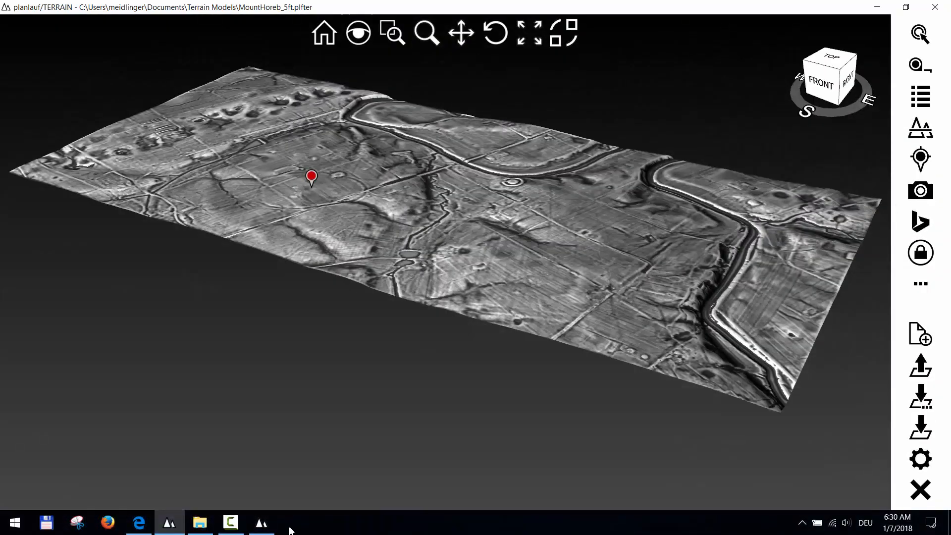
Switch to the Kentucky LiDAR Download Helper, download the Kentucky LiDAR Point Cloud Data tiles N083E302.laz and N083E303.laz, and close the helper
click(261, 522)
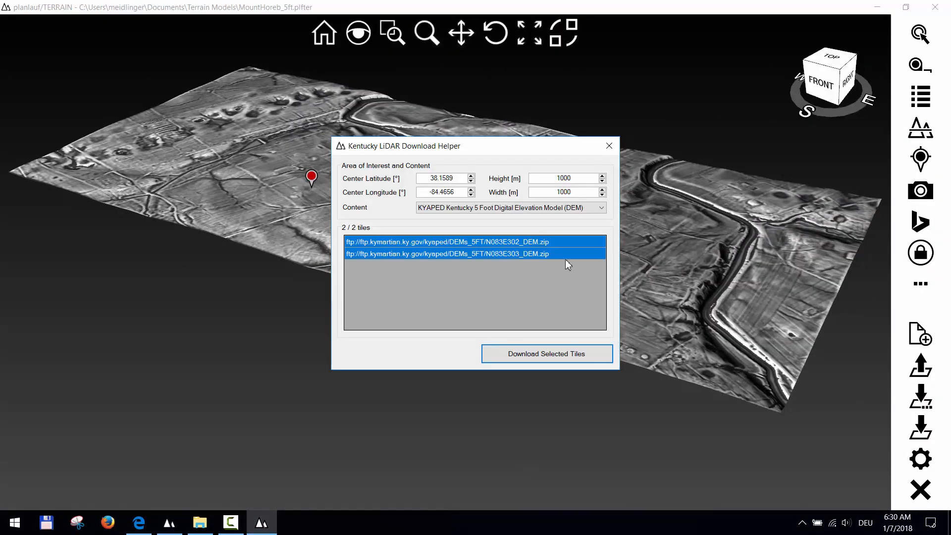
click(528, 208)
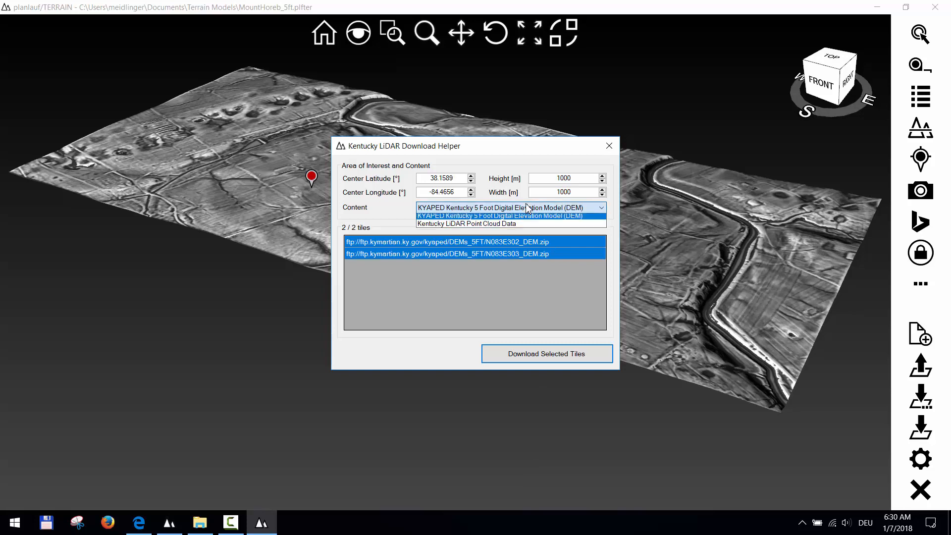
click(511, 226)
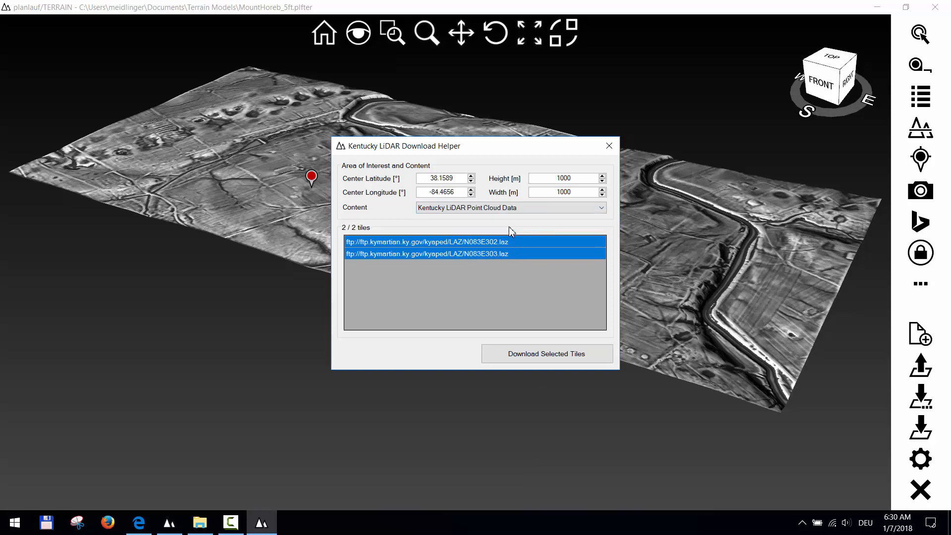
click(539, 355)
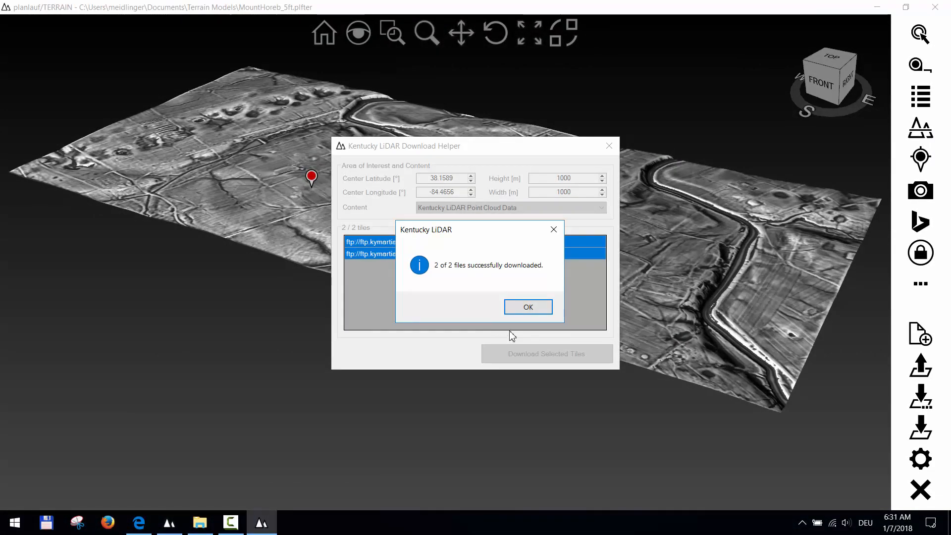
click(526, 308)
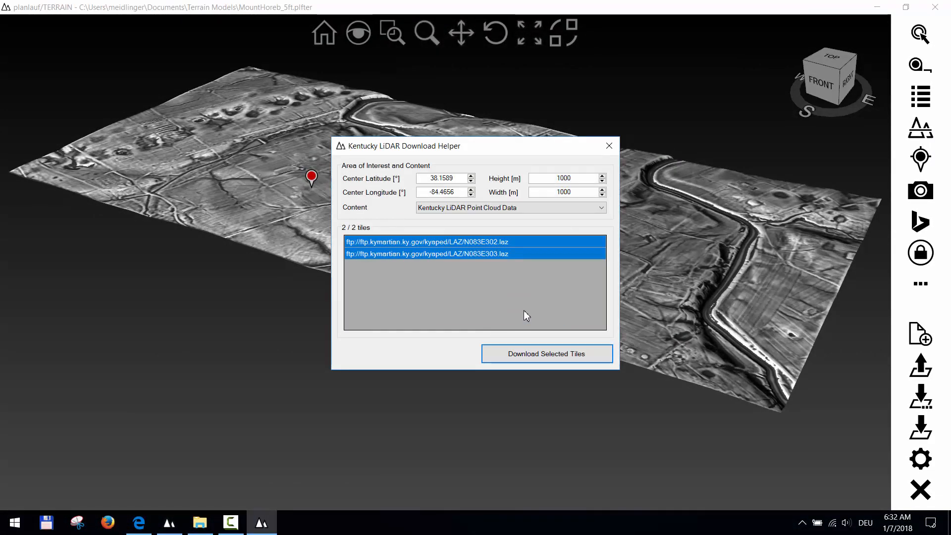
click(608, 146)
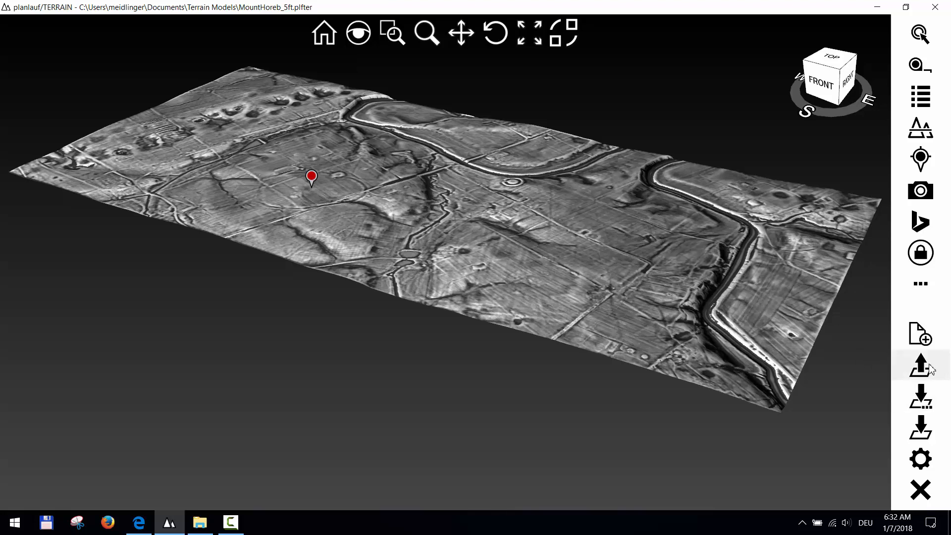
Open the point cloud files N083E302 and N083E303 together from the Terrain Models folder
click(921, 396)
click(476, 272)
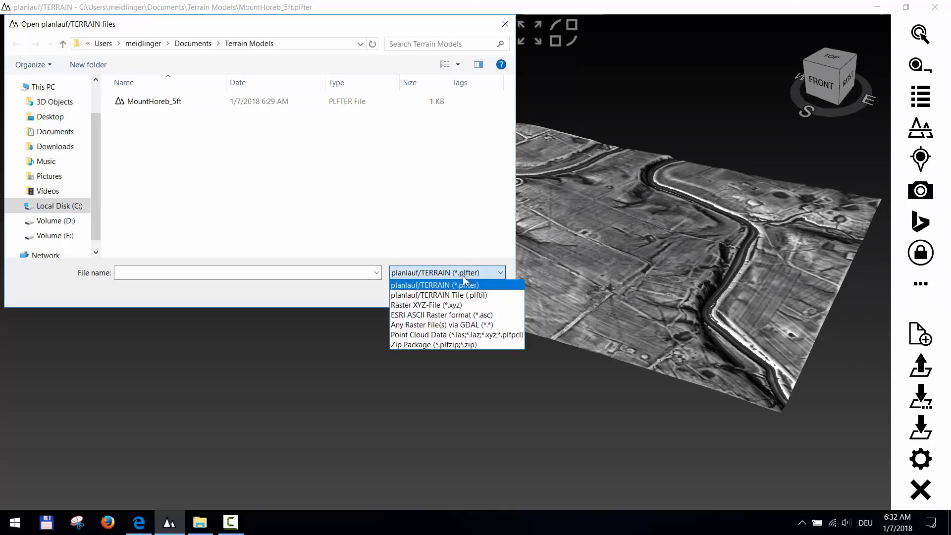
click(447, 335)
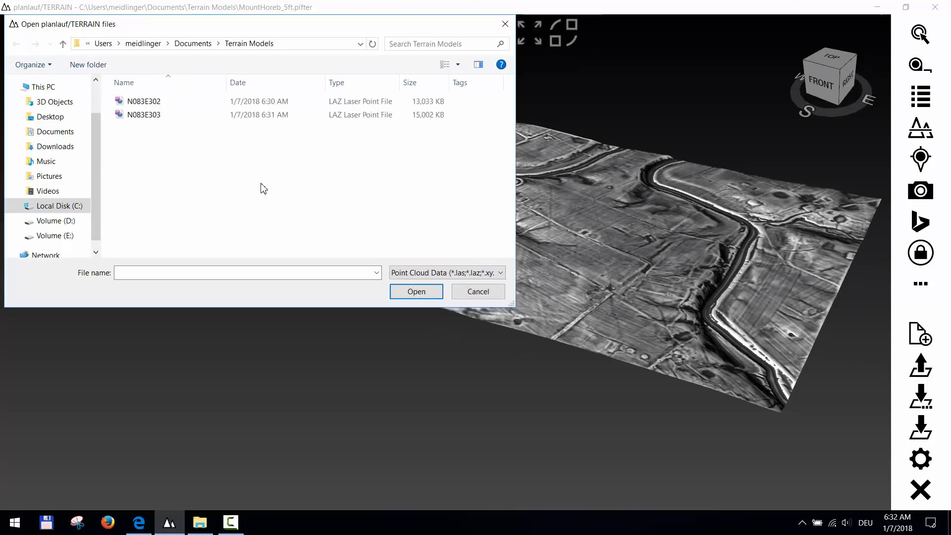
click(151, 114)
shift+click(154, 103)
click(423, 292)
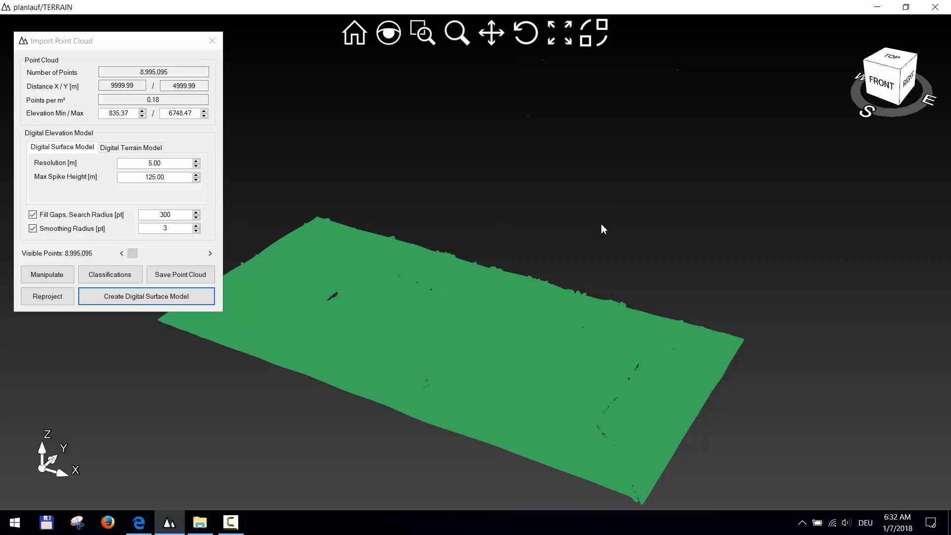
Set the imported point cloud's maximum elevation to 970
drag(603, 227, 546, 255)
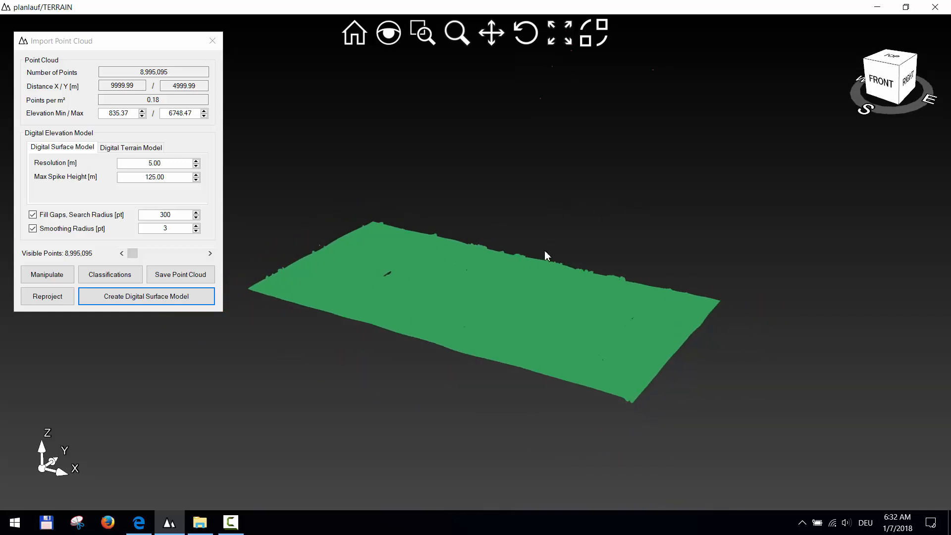
double_click(170, 117)
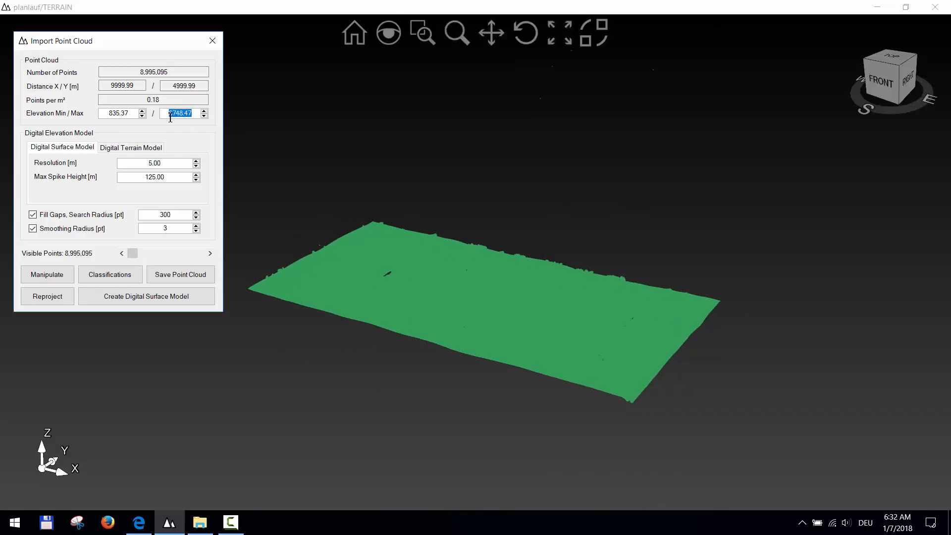
key(Return)
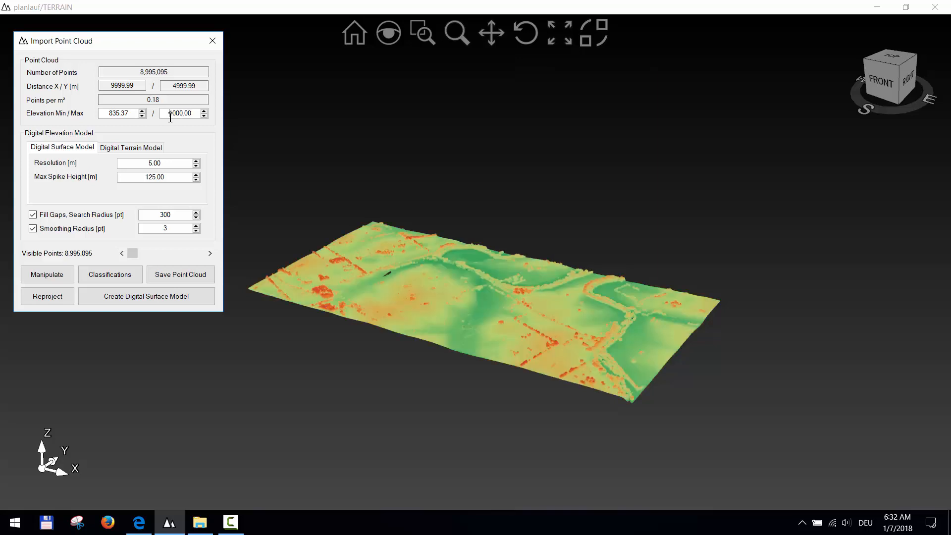
scroll(170, 117, down, 2)
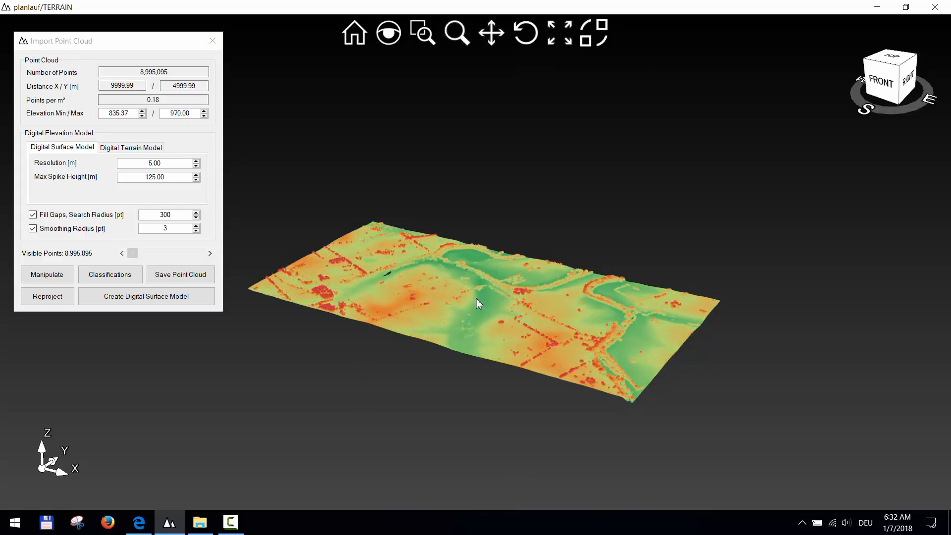
Reproject the point cloud from USA, NAD83 / Kentucky Single Zone (ftUS), EPSG:3089 to UTM and save it as a .plfpcl point cloud
middle_drag(584, 337, 582, 308)
right_drag(581, 308, 399, 106)
middle_drag(655, 302, 655, 208)
drag(555, 272, 594, 221)
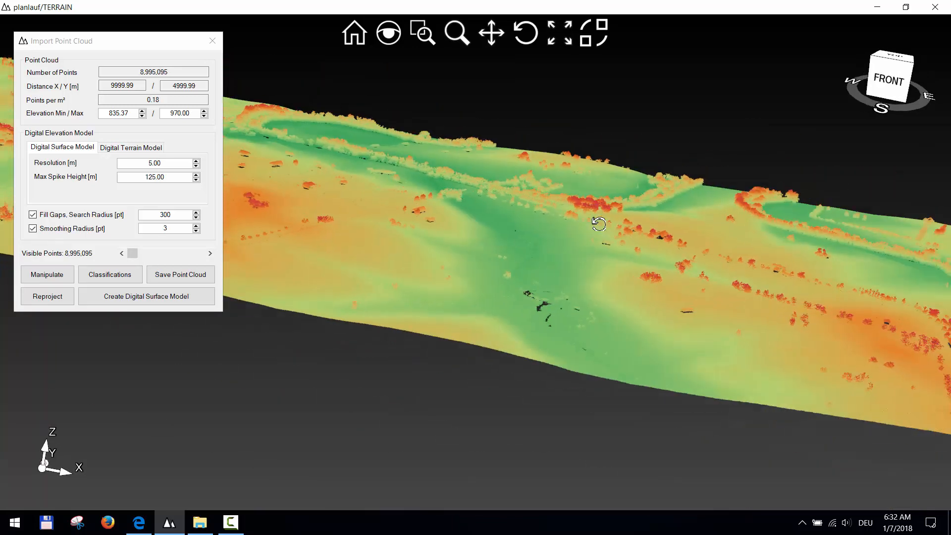
drag(379, 223, 339, 261)
middle_drag(590, 347, 659, 305)
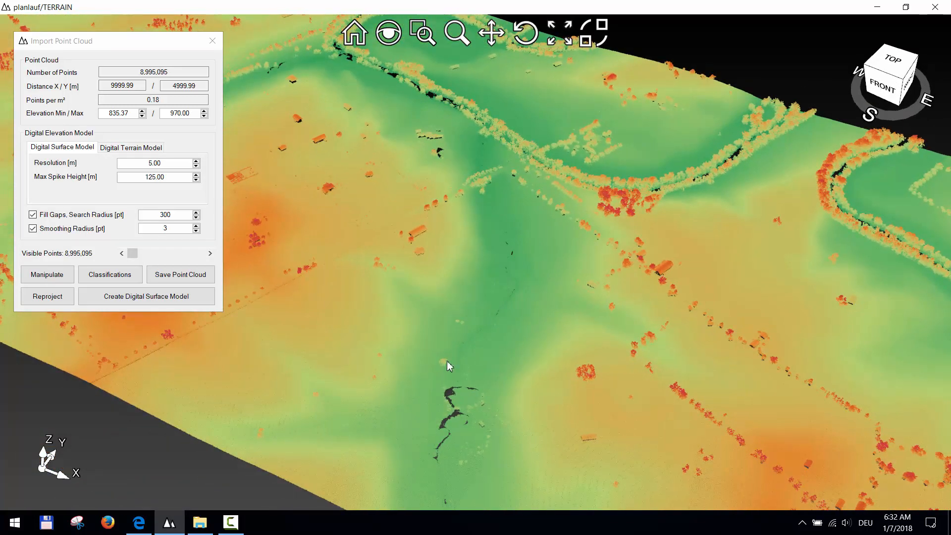
click(58, 300)
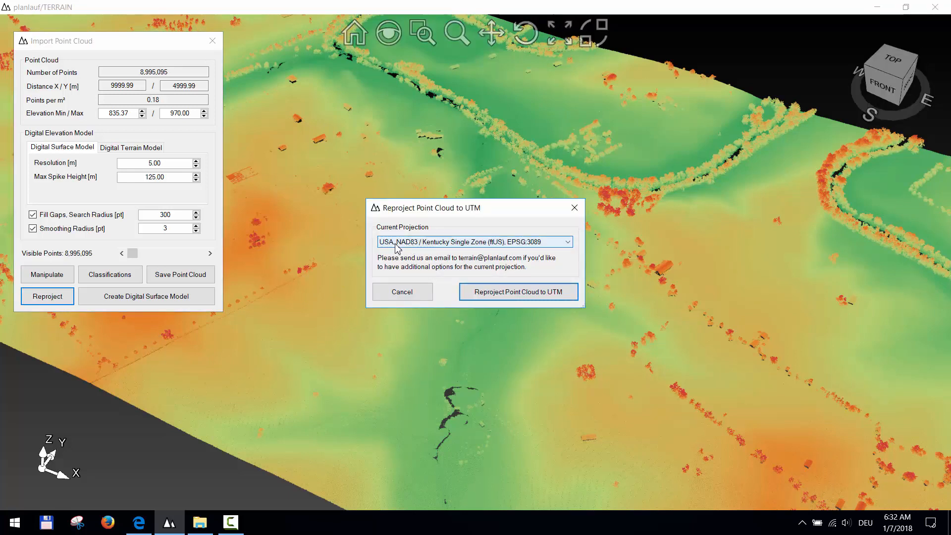
click(518, 294)
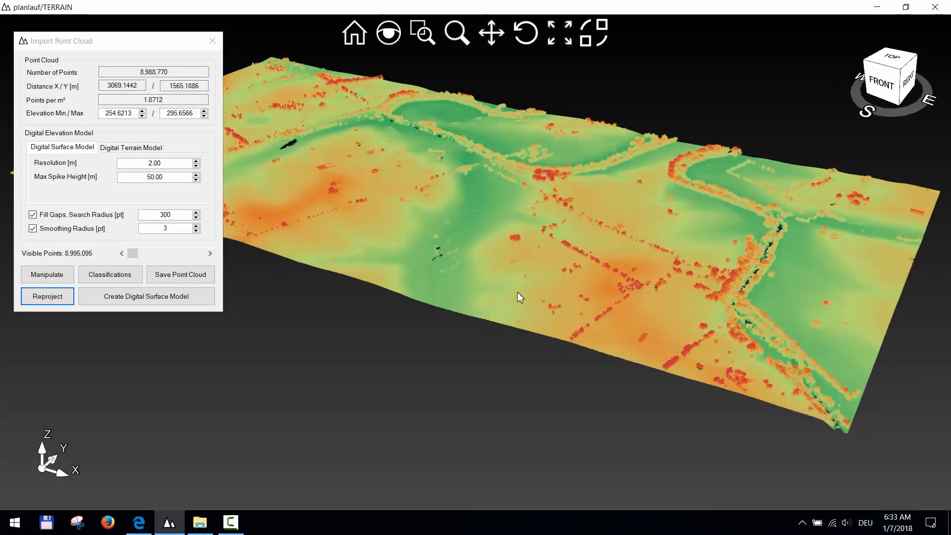
click(212, 275)
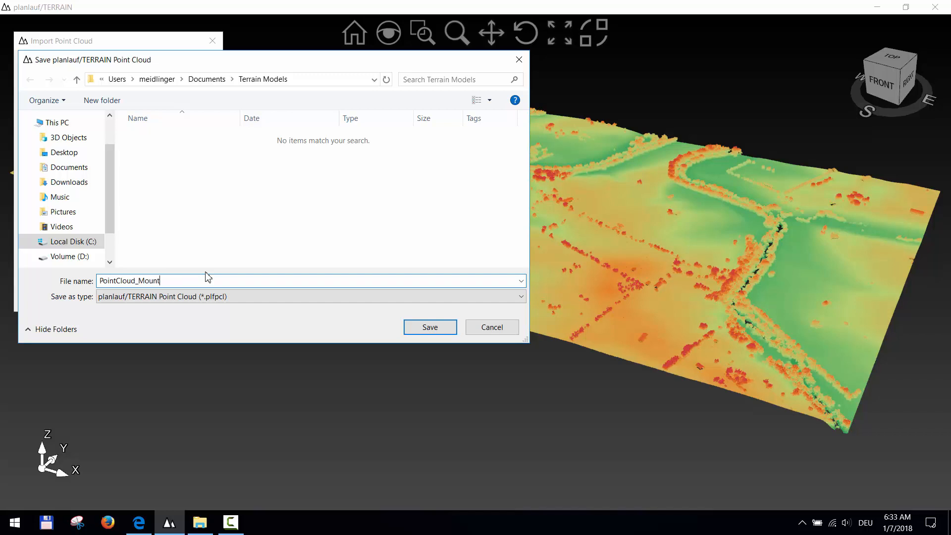
key(Return)
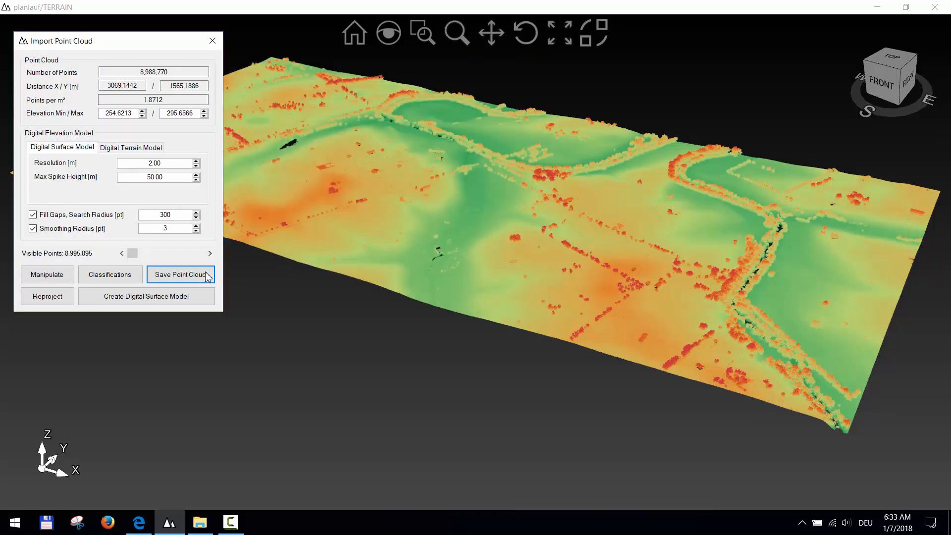
Limit the point cloud to the Ground and Water classifications
click(133, 280)
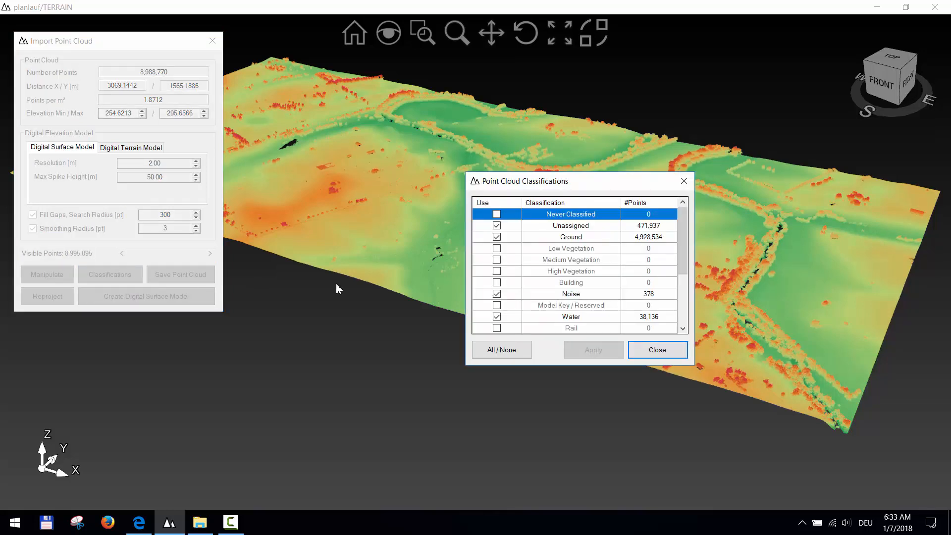
click(515, 352)
click(497, 237)
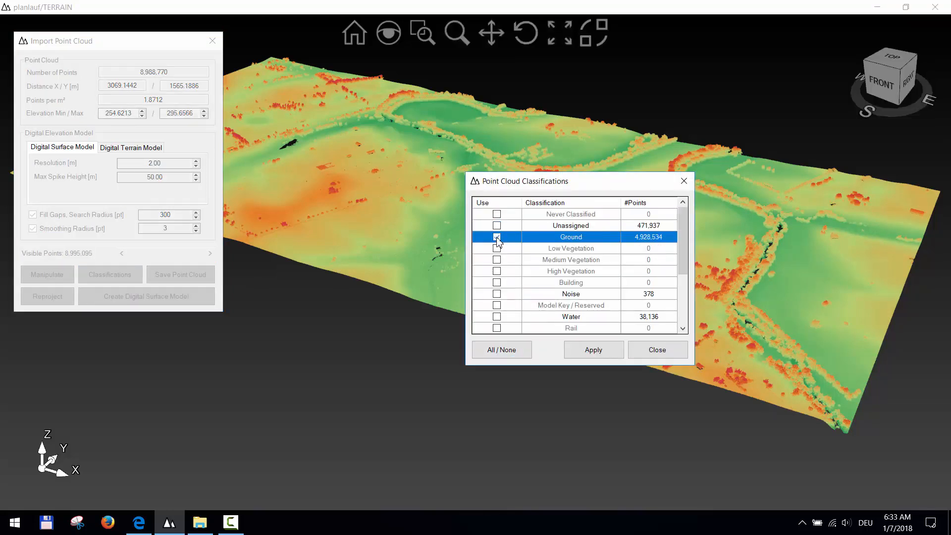
click(497, 317)
click(594, 349)
click(659, 350)
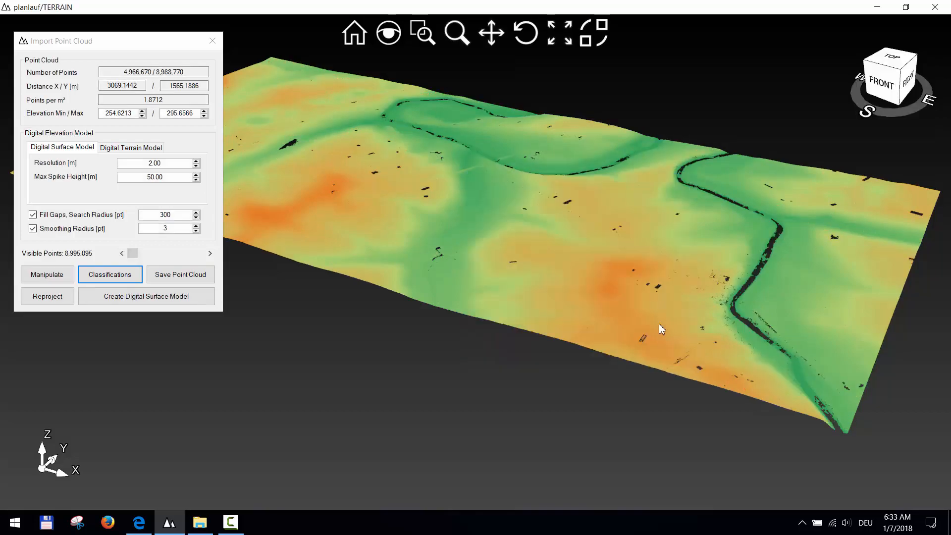
Examine the filtered points around the ring-shaped earthwork just south of the river bend
ctrl+middle_drag(649, 276, 556, 331)
scroll(481, 226, up, 5)
scroll(479, 222, down, 3)
ctrl+middle_drag(614, 321, 678, 436)
scroll(634, 165, up, 4)
ctrl+middle_drag(594, 72, 466, 282)
scroll(460, 186, up, 1)
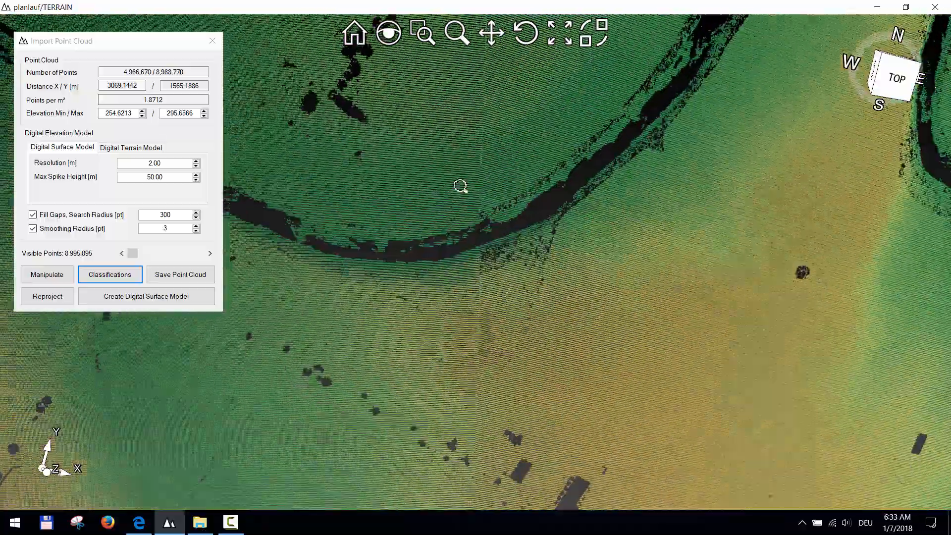
middle_drag(460, 186, 562, 239)
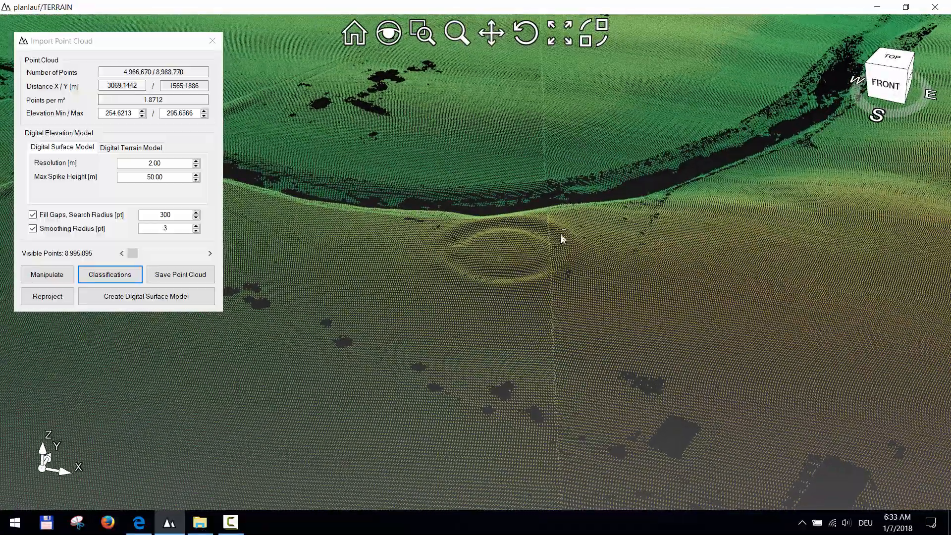
Create a 1 m digital terrain model and import its grid mesh section starting at X 117 and Y 102 as MountHoreb_1m
click(153, 148)
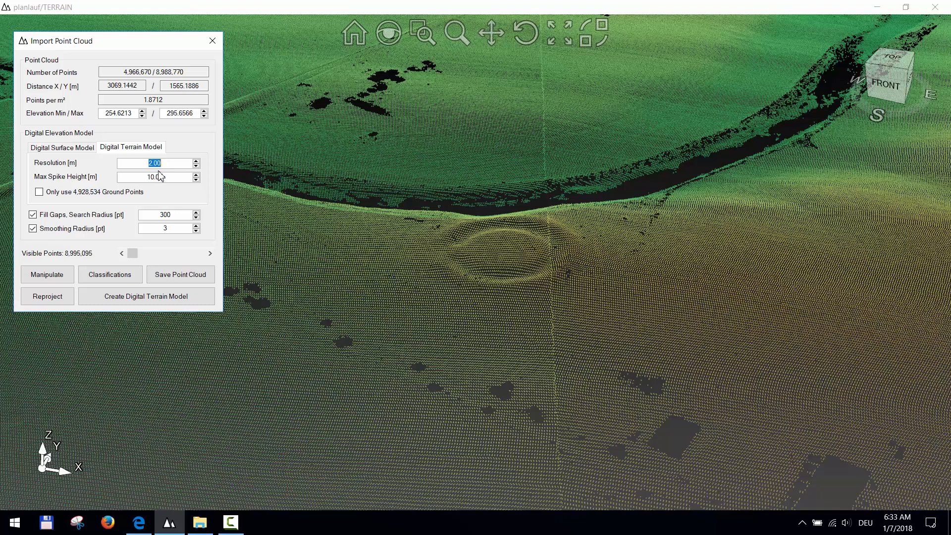
click(184, 297)
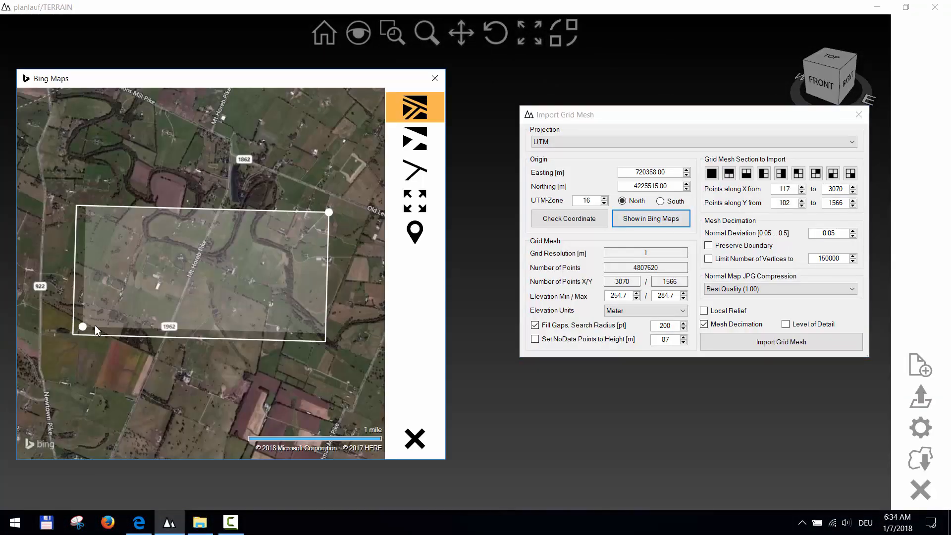
click(787, 342)
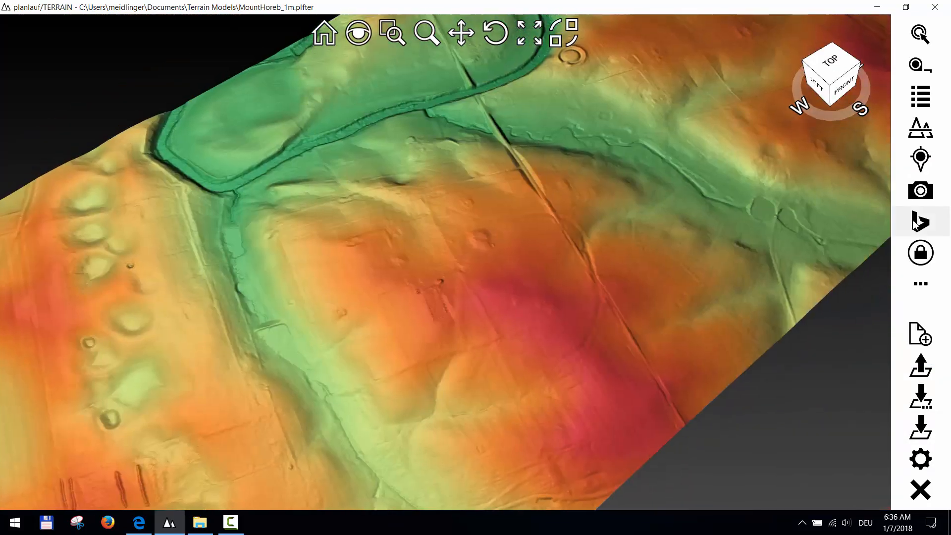
Draw a manual track about 1163 m long from the terrain's southern edge over the hill to the ring-shaped earthwork
click(920, 158)
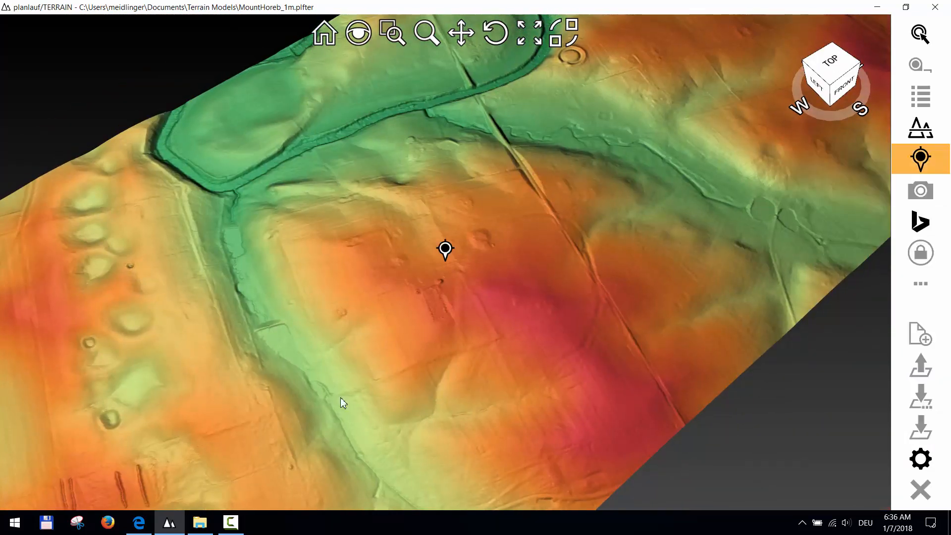
click(405, 433)
click(580, 98)
click(571, 56)
right_click(571, 56)
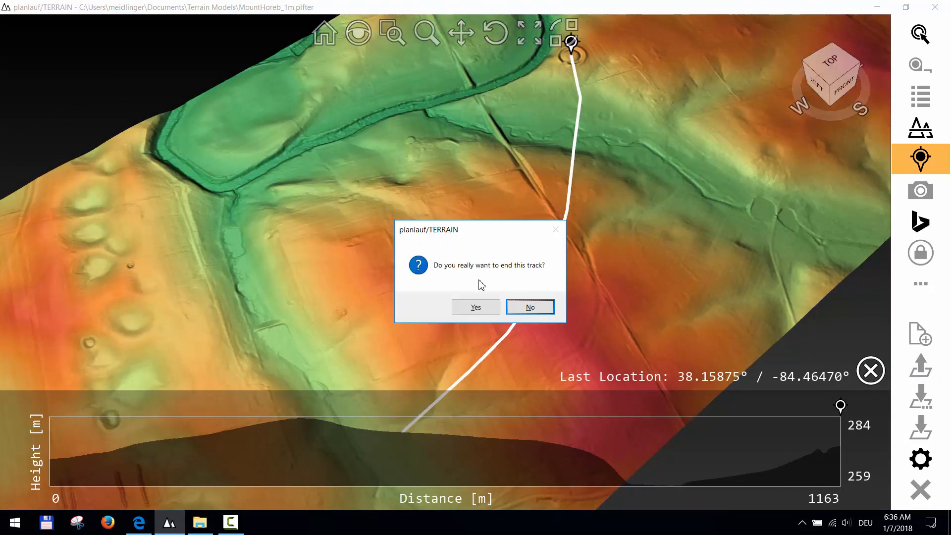
click(477, 305)
Play a fly-through of the manual track at 59 m above ground with -40° camera tilting and the height profile shown
click(920, 283)
click(832, 347)
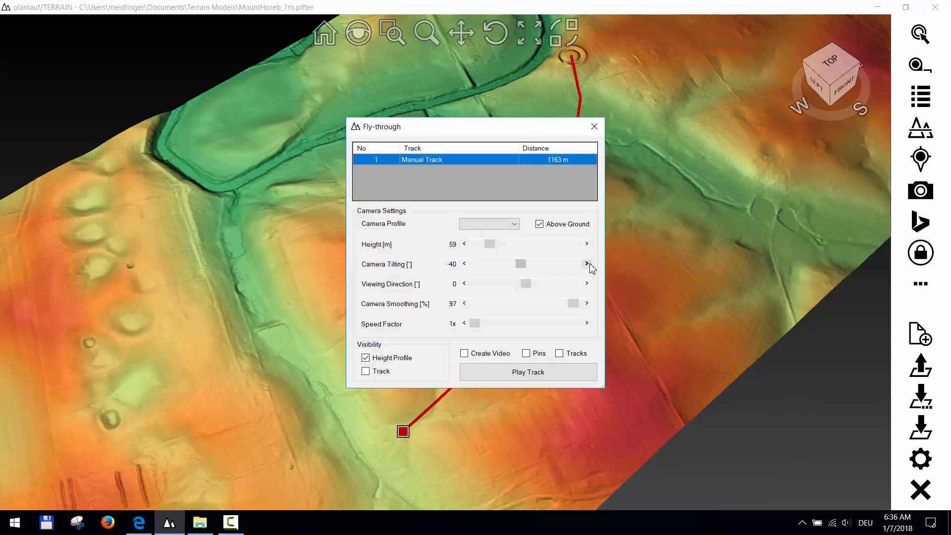
click(545, 379)
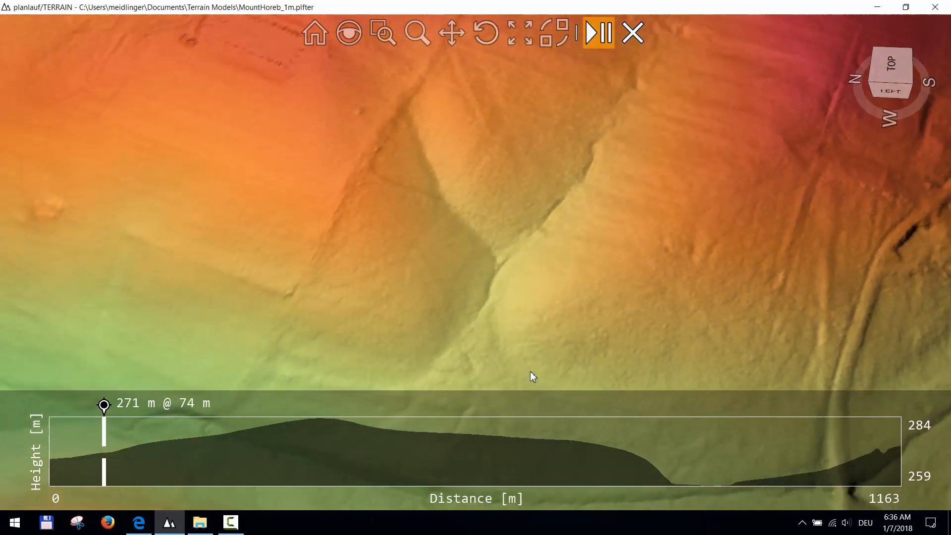